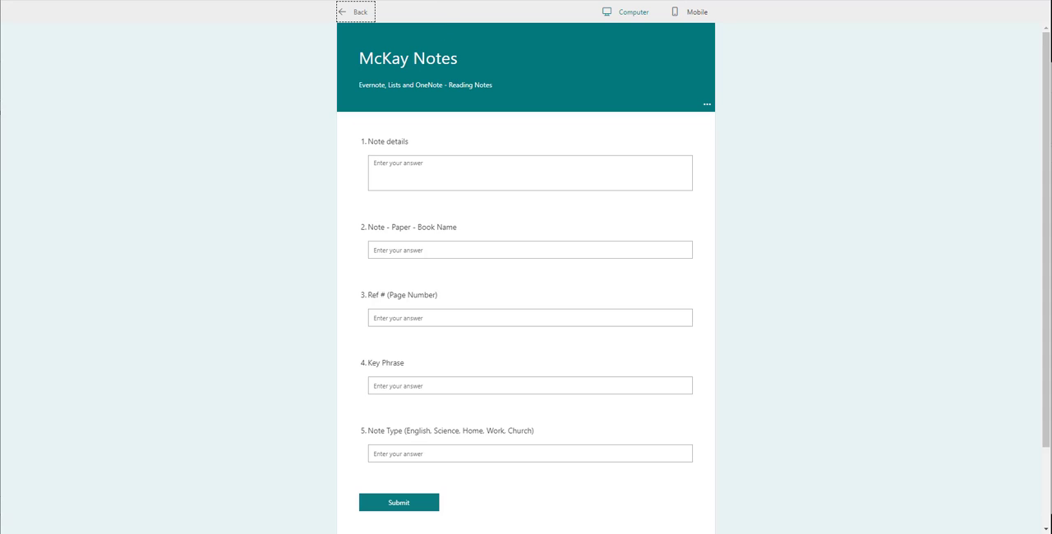
- Switch to Evernote, look through the existing notes, and open the ReadingNotes notebook
left_click(581, 0)
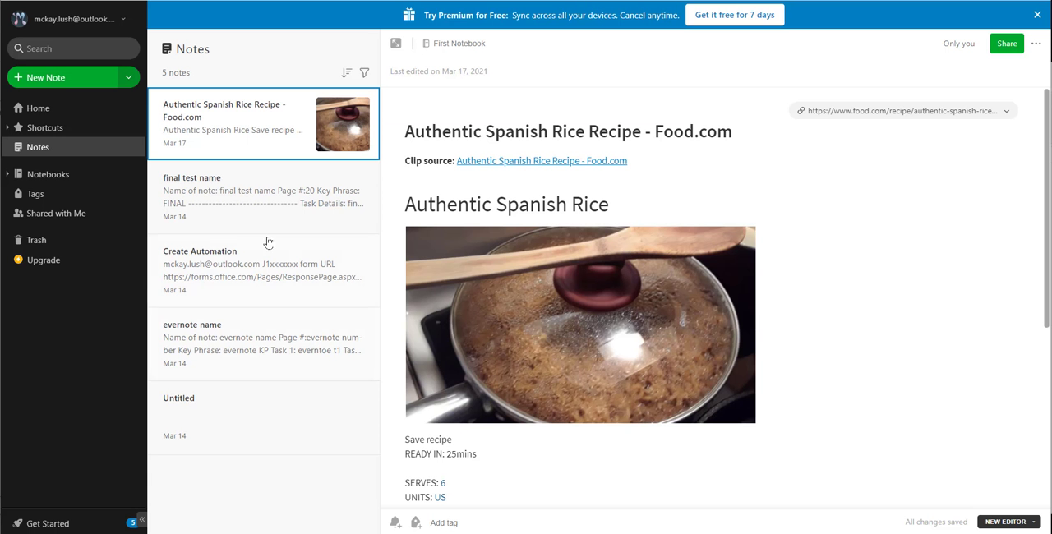
left_click(218, 207)
left_click(252, 298)
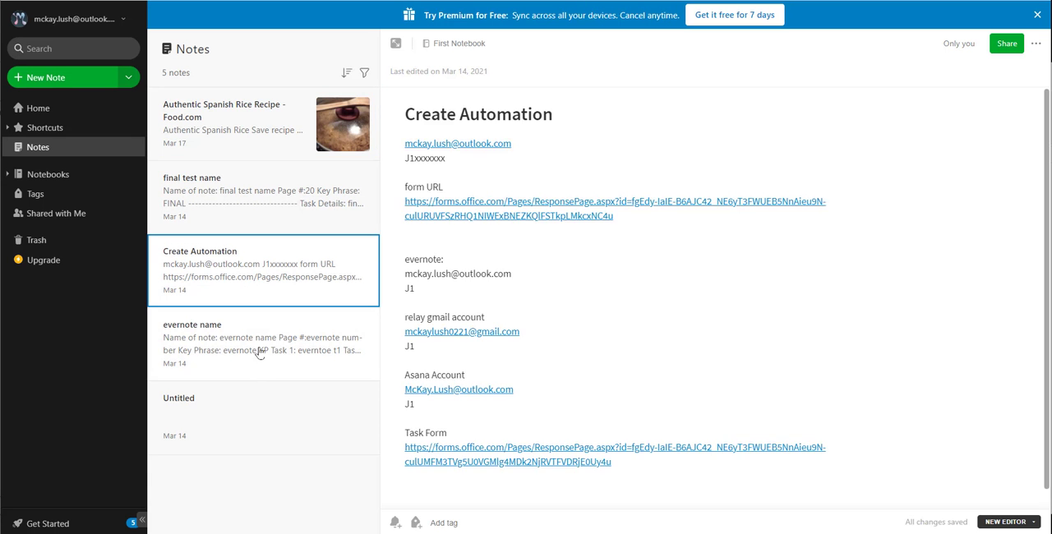
left_click(258, 359)
left_click(220, 120)
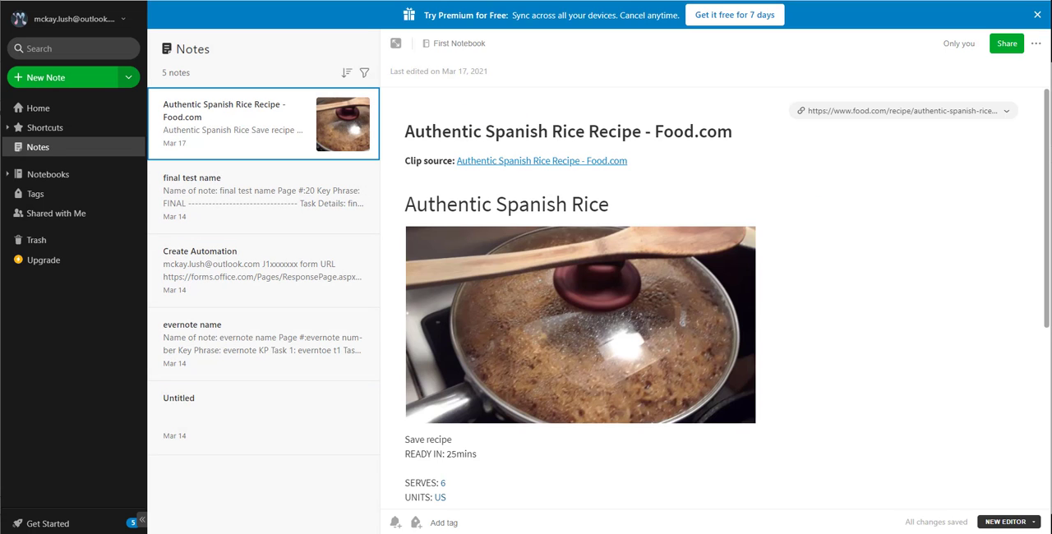
left_click(8, 174)
left_click(74, 206)
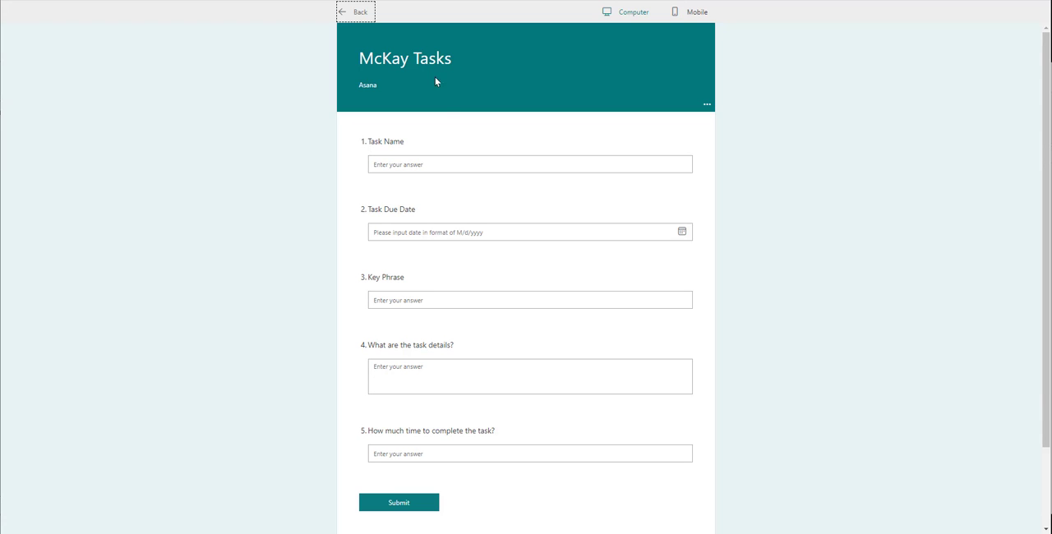
- Examine the questions in the tasks form preview, from Task Name to the time needed to complete the task
left_click(435, 167)
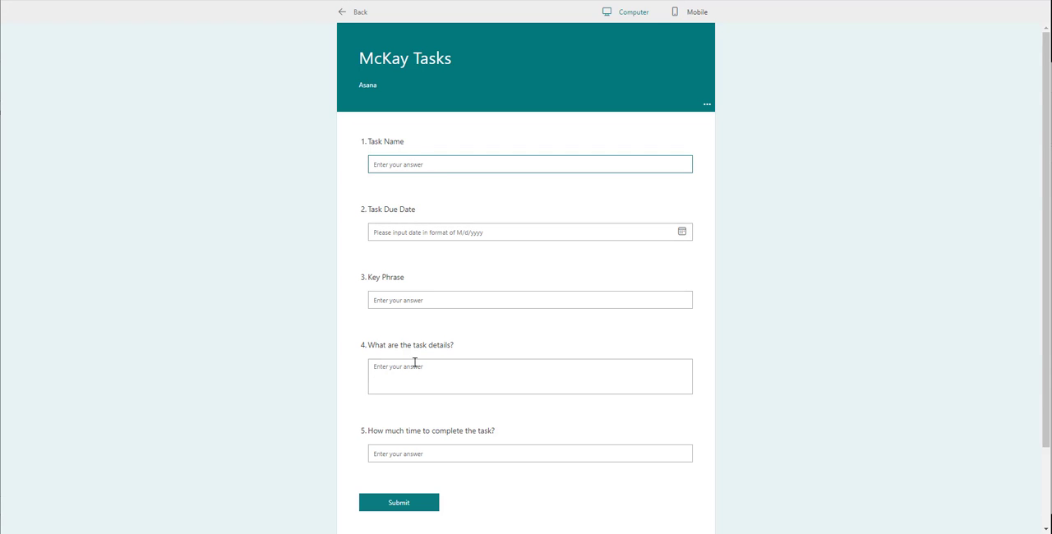
left_click(415, 452)
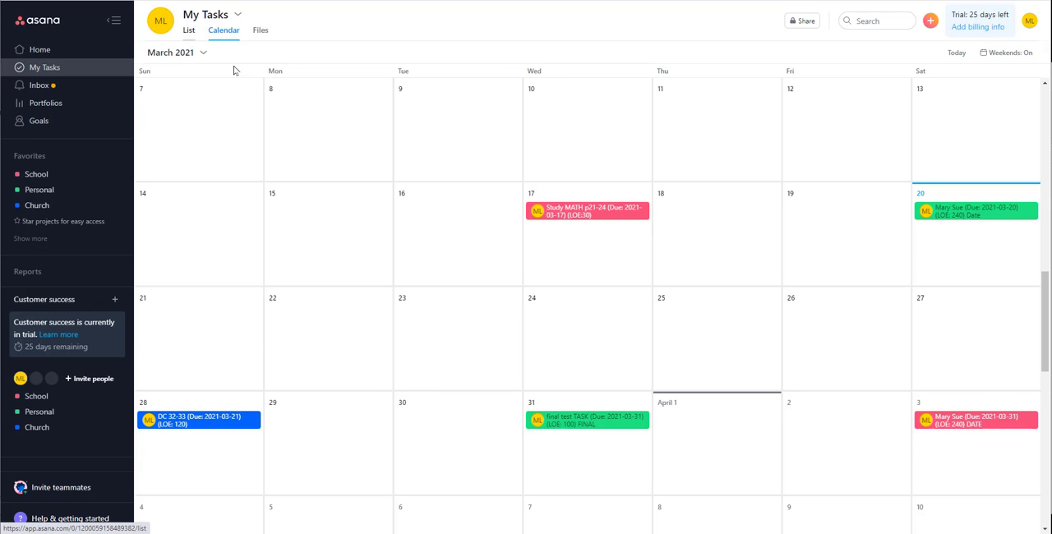
- Show My Tasks in Asana as a list and review the School, Personal and Church project task lists
left_click(189, 31)
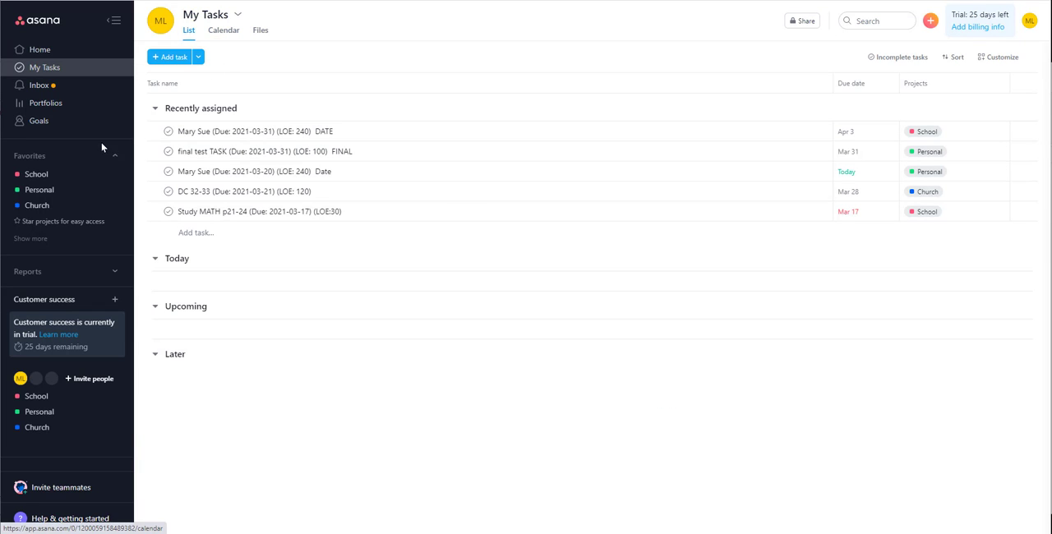
left_click(37, 174)
left_click(47, 191)
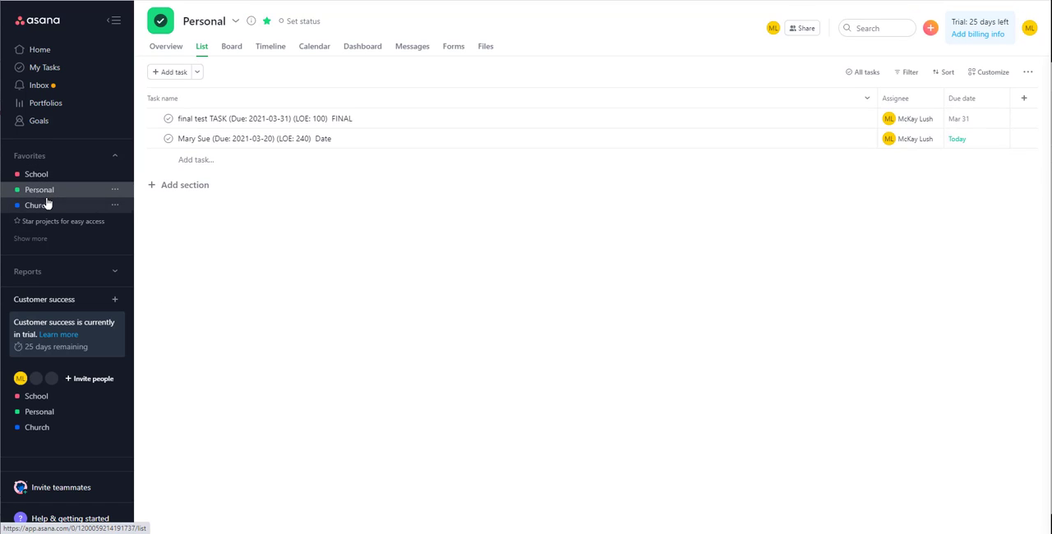
left_click(45, 205)
left_click(41, 174)
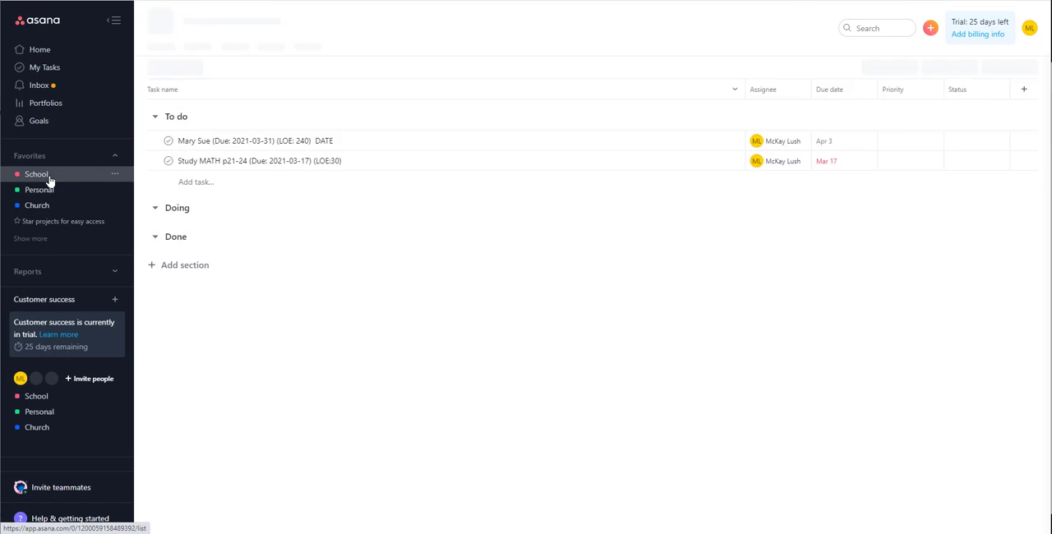
left_click(50, 69)
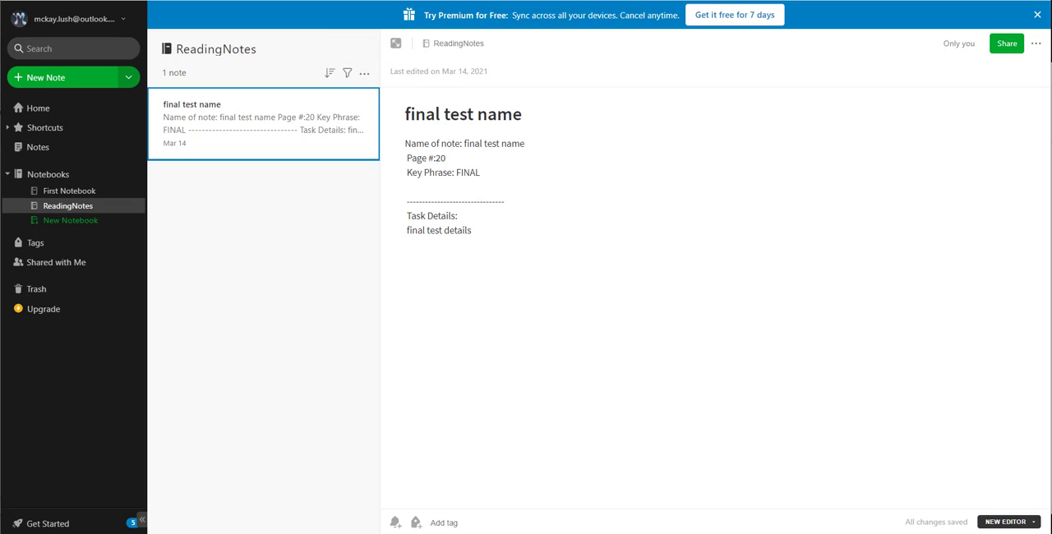
- Switch from Evernote to the Office 365 pages and examine the note details and book name questions in the notes form preview
left_click(73, 1)
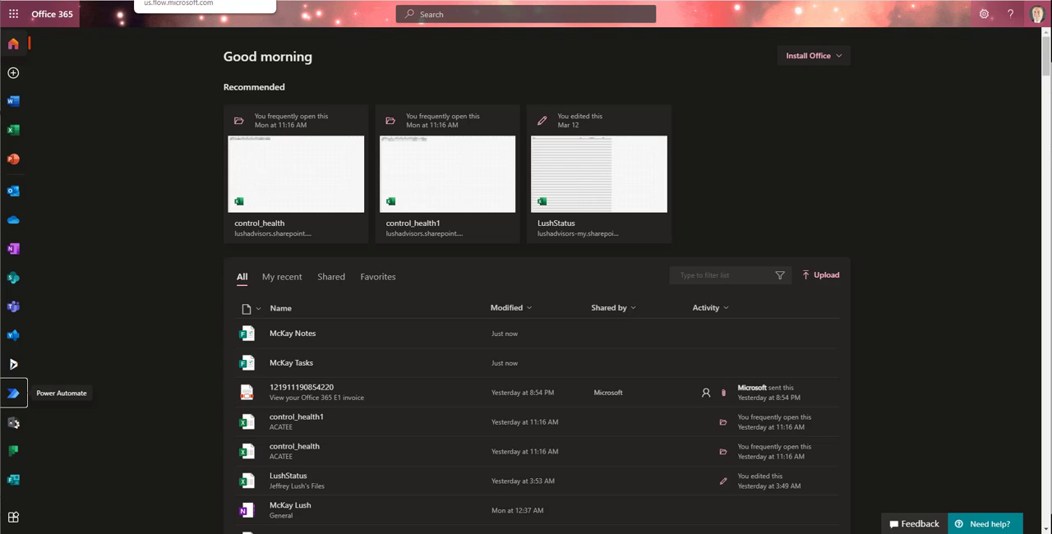
left_click(189, 1)
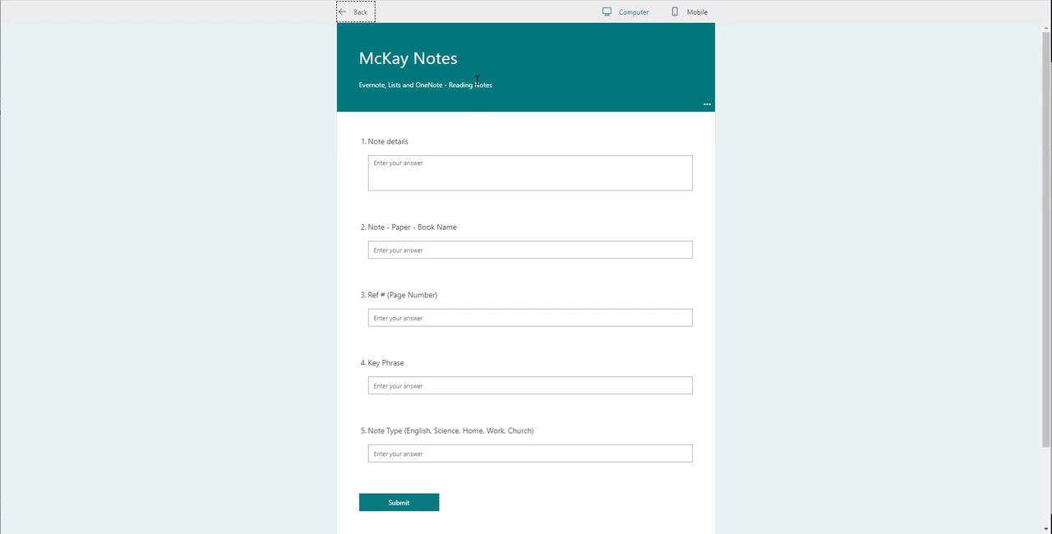
left_click(436, 166)
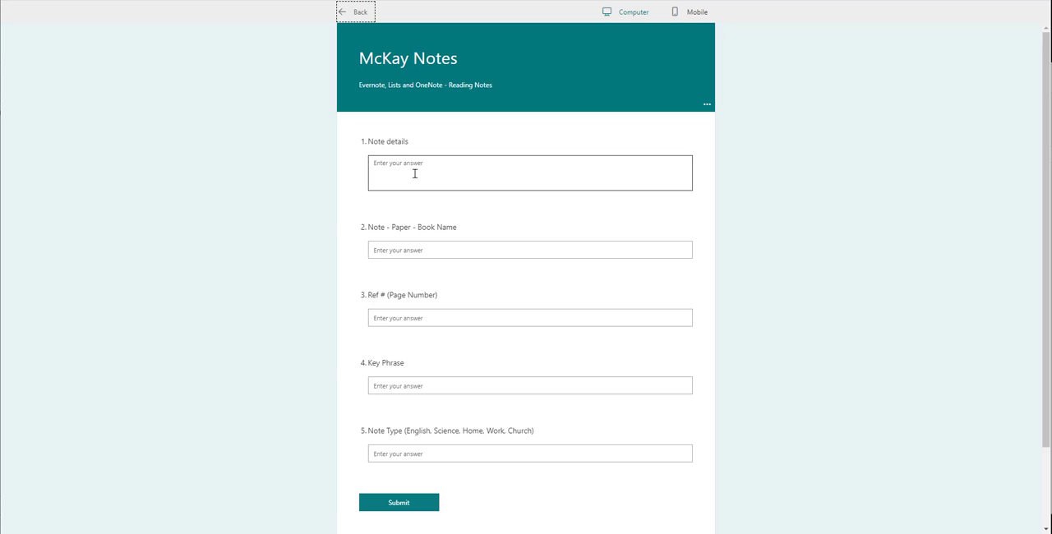
left_click(399, 249)
- Leave the notes form preview and inspect the "Note details" question in the form editor
left_click(365, 22)
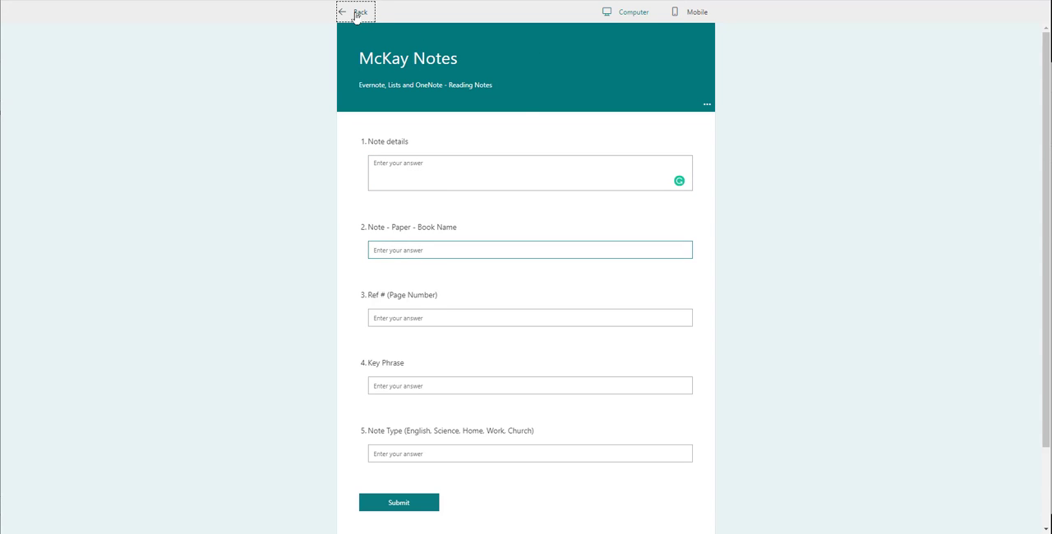
left_click(453, 226)
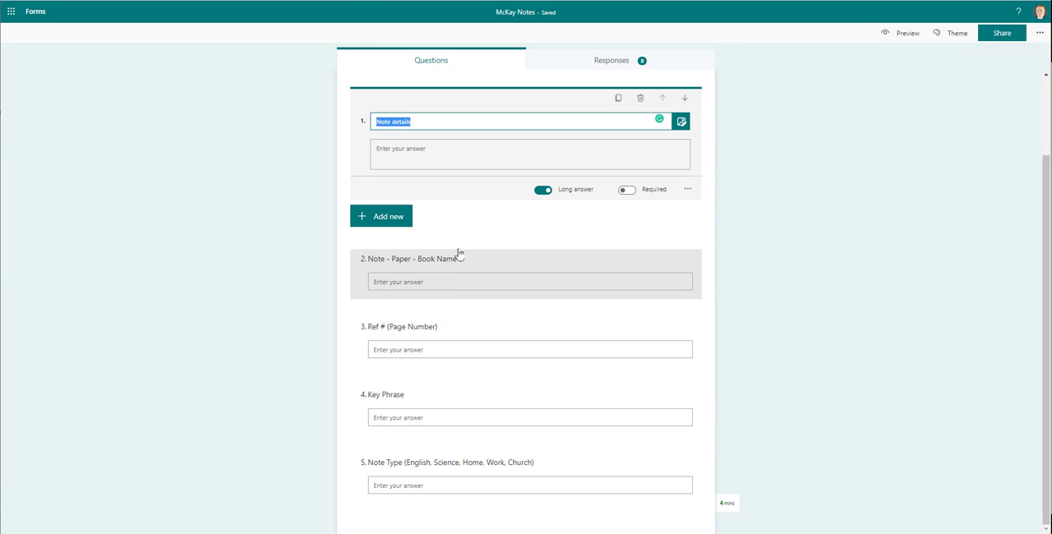
left_click(845, 192)
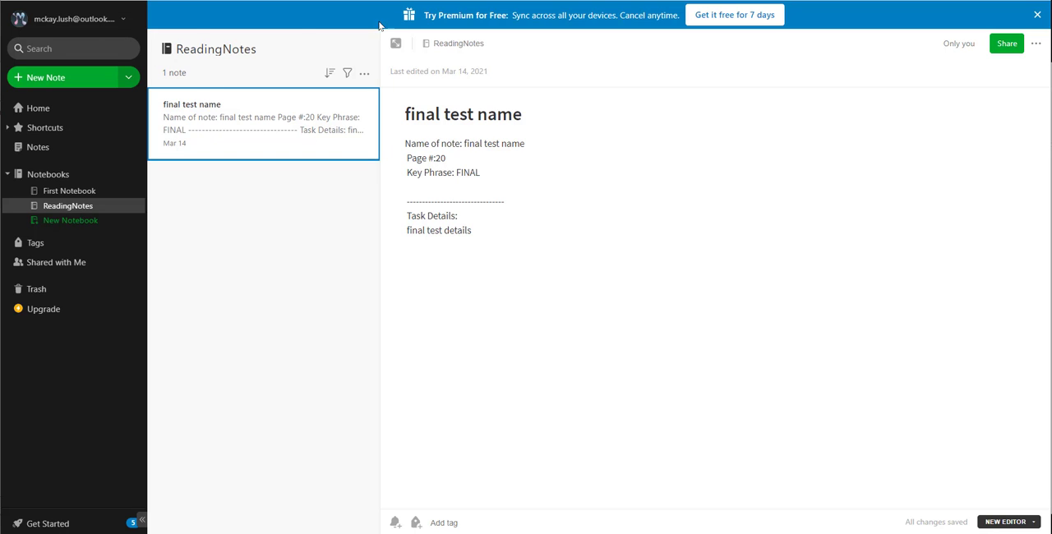
- Dismiss Evernote's premium offer and highlight the title, key phrase and task details in the "final test name" note
left_click(1036, 18)
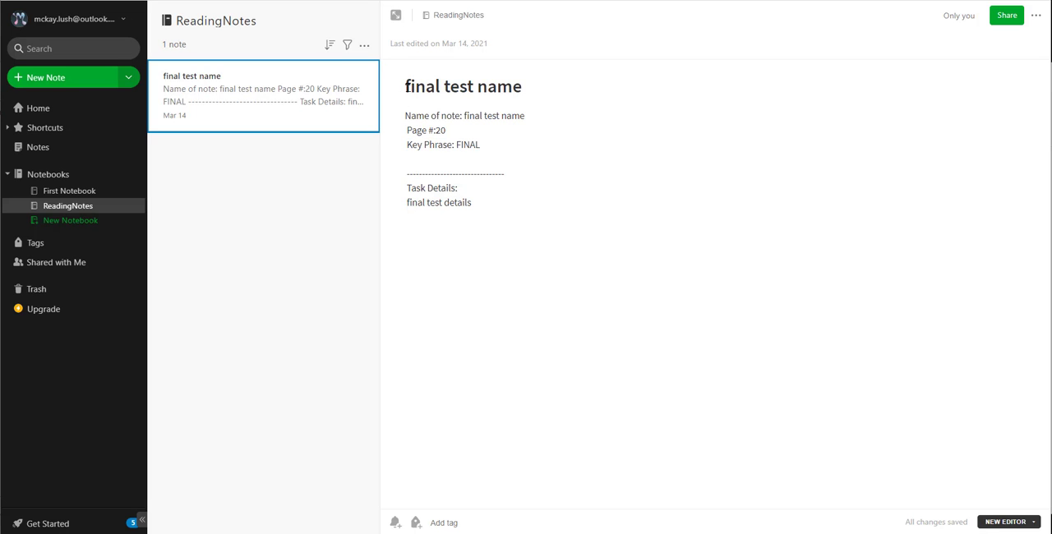
left_click(407, 86)
left_click_drag(408, 86, 522, 88)
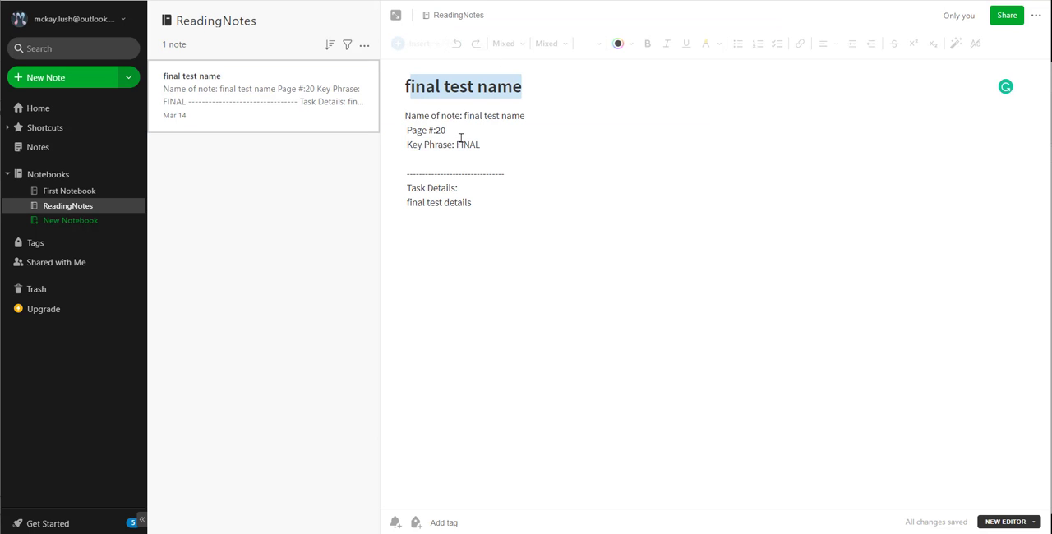
left_click_drag(538, 117, 456, 145)
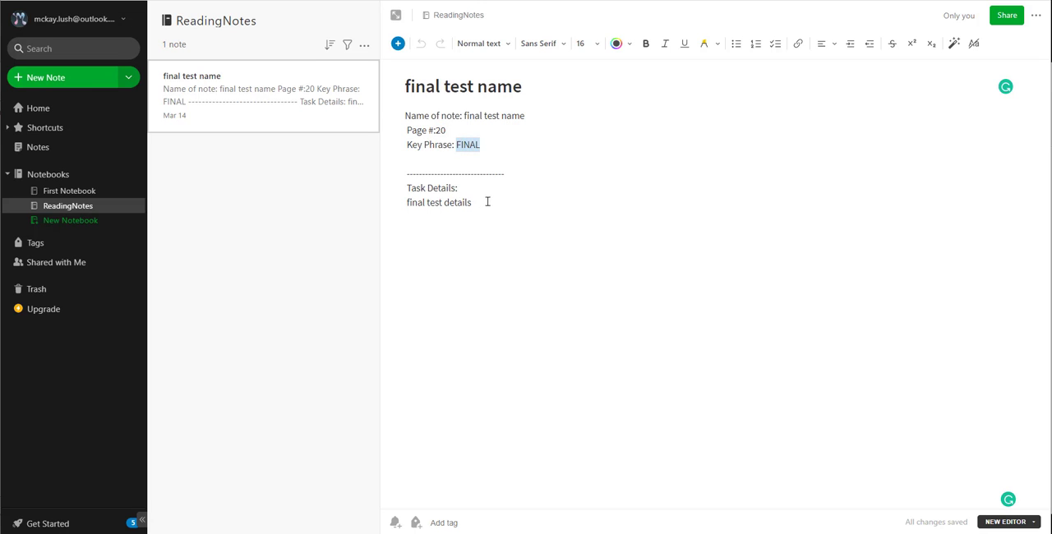
left_click_drag(489, 202, 406, 203)
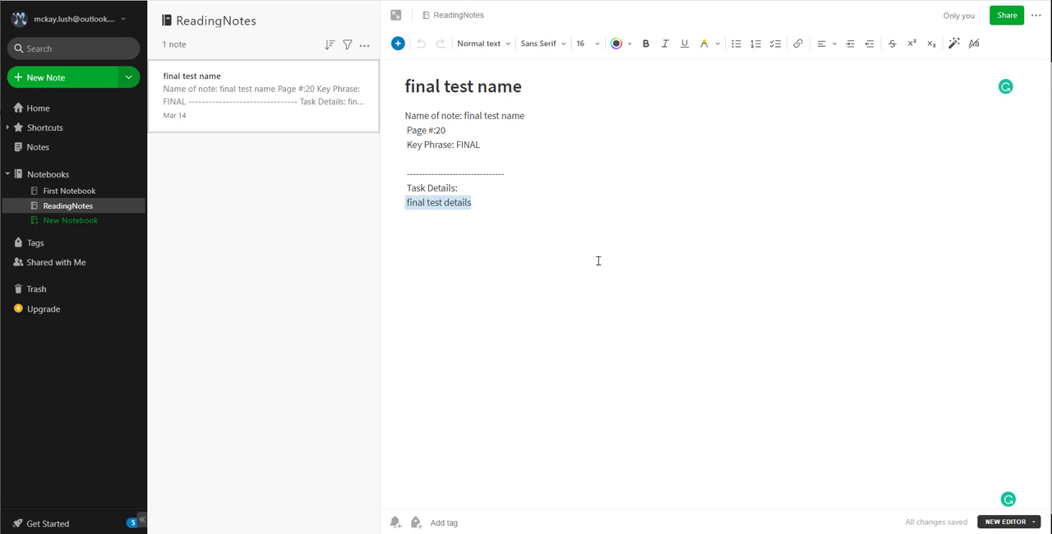
- Add a line reading "mickey" below "final test details" in the "final test name" note
left_click(506, 233)
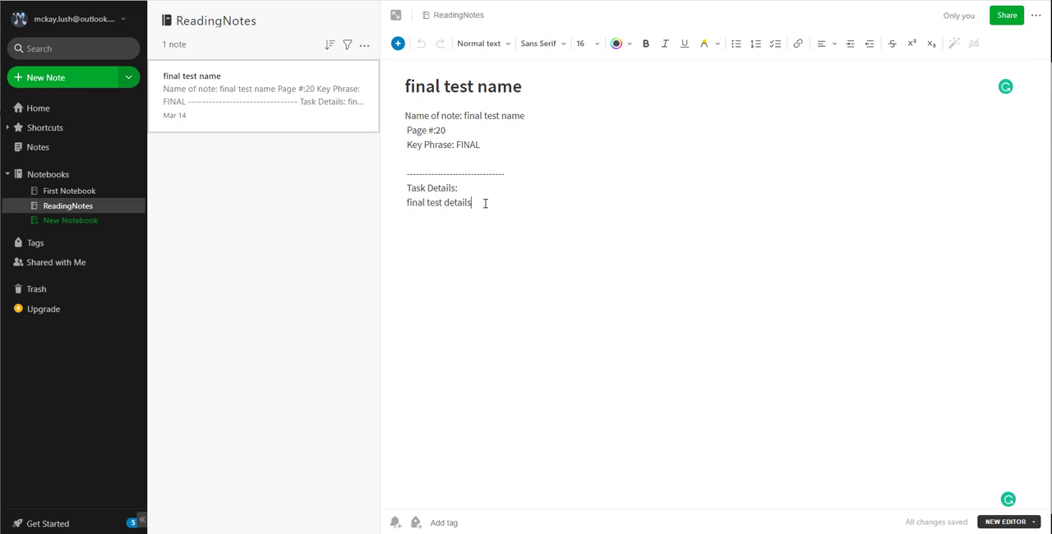
key("Return")
type("mickey")
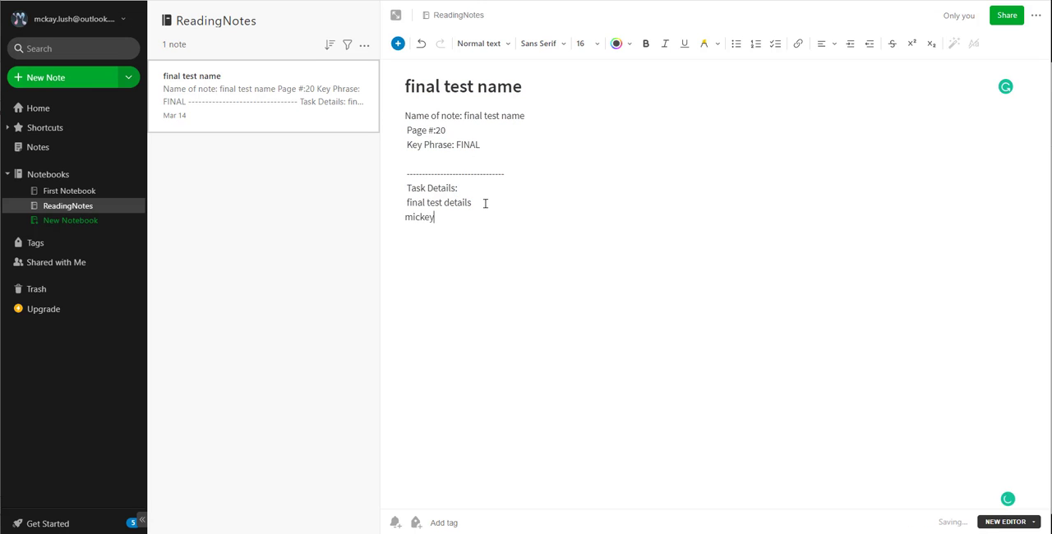
left_click(303, 207)
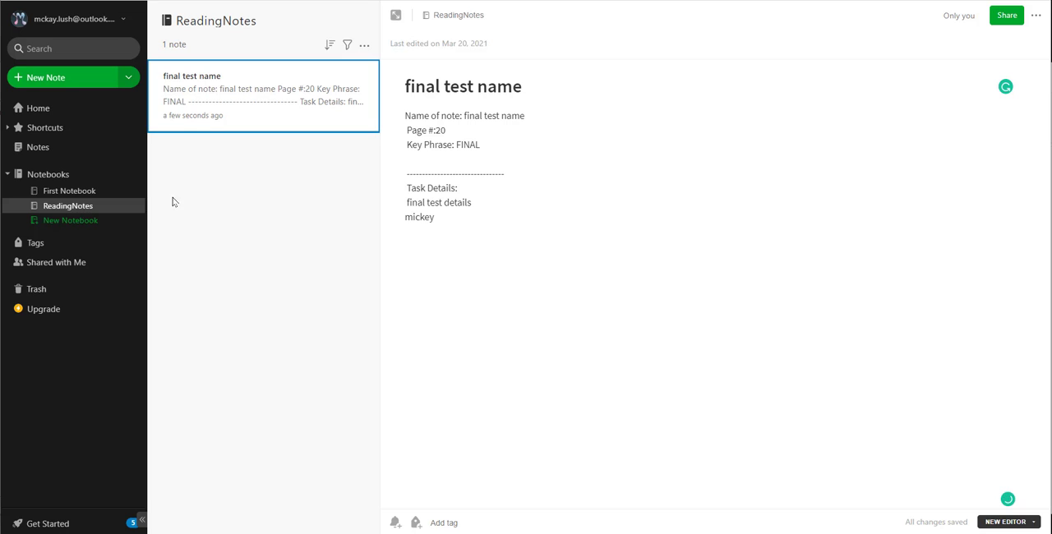
- Open First Notebook and search the Evernote notes for "mickey"
left_click(56, 190)
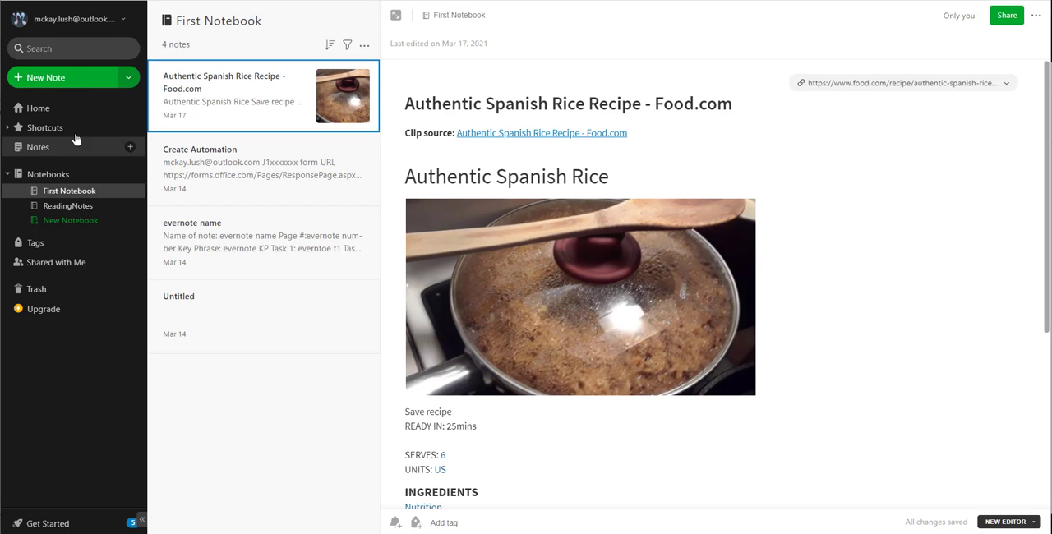
left_click(59, 43)
type("mickey")
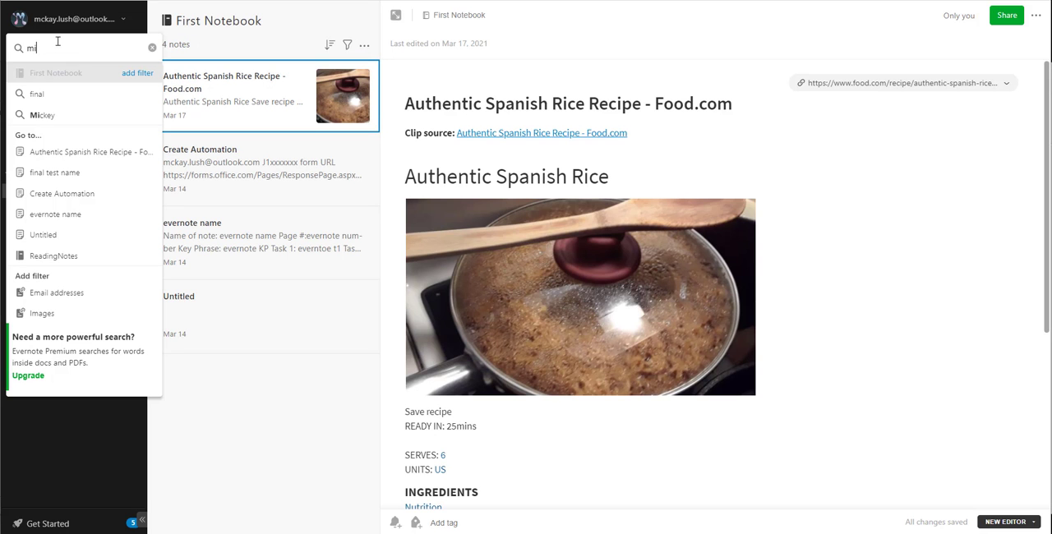
key("Return")
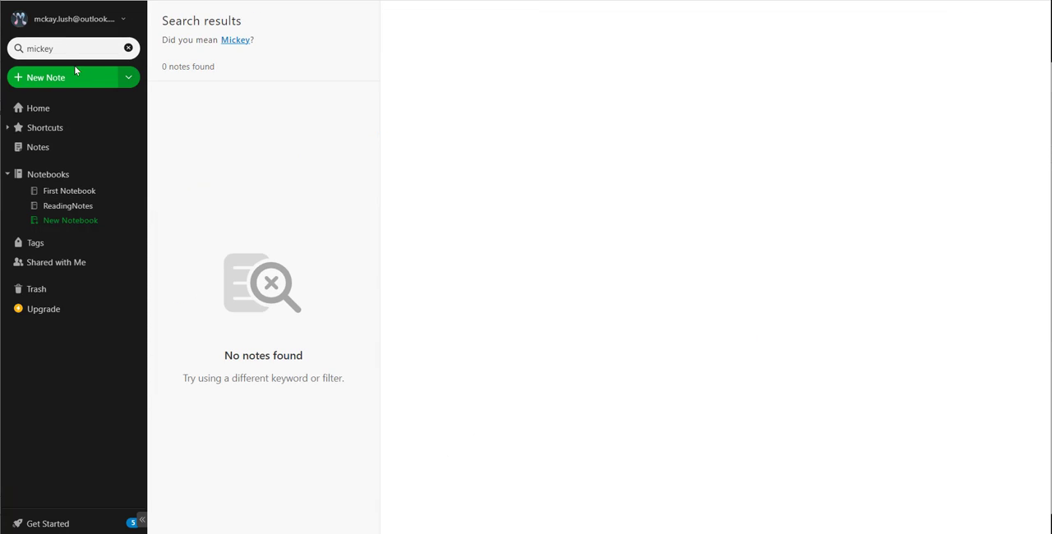
- Reopen the ReadingNotes notebook, search the notes for "final", and clear the search
left_click(67, 206)
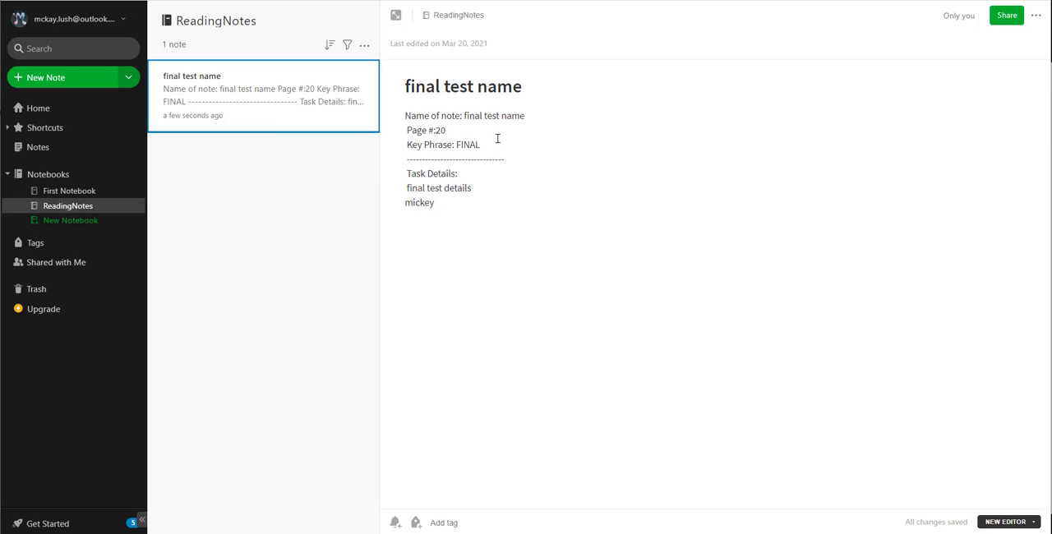
left_click(60, 49)
type("final")
key("Return")
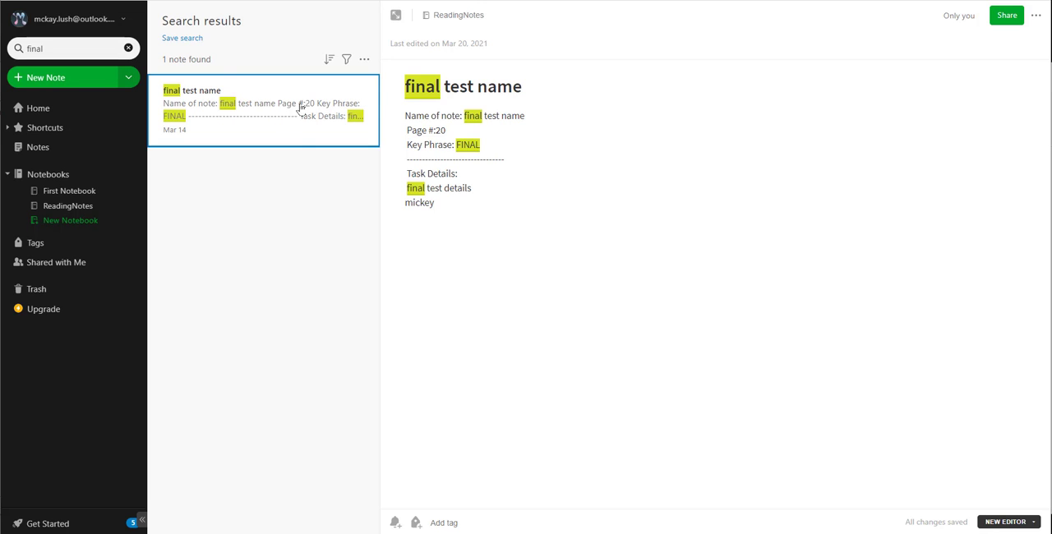
left_click(128, 48)
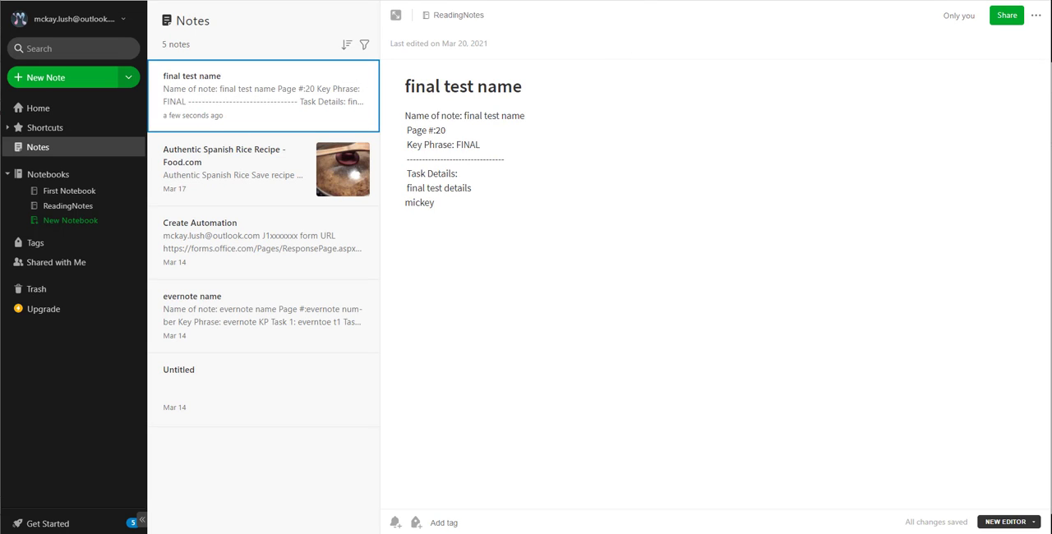
- Switch to Power Automate and view the original template of the "Form submitted send email to Evernote with note details" flow
key("alt+Tab")
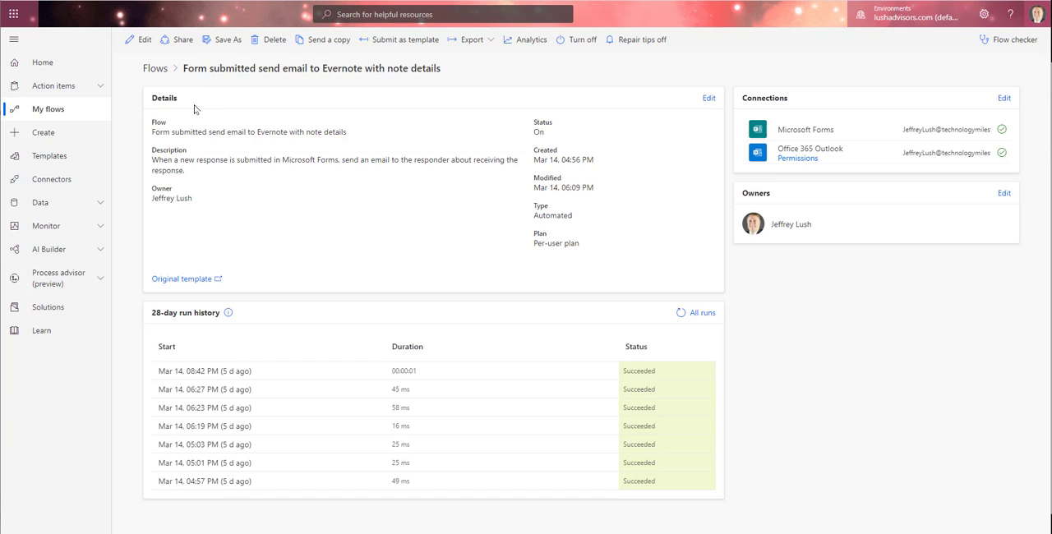
left_click(137, 40)
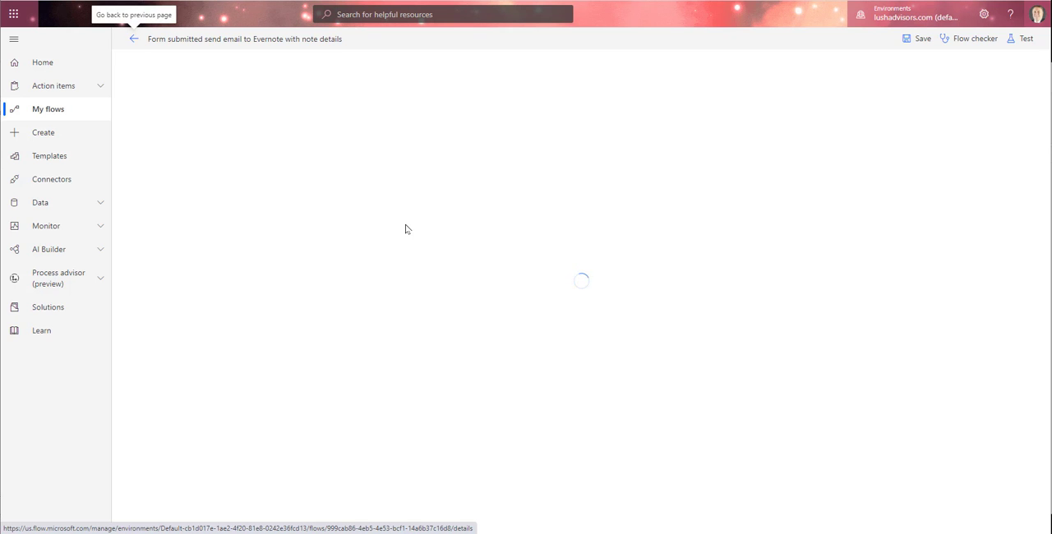
left_click(134, 38)
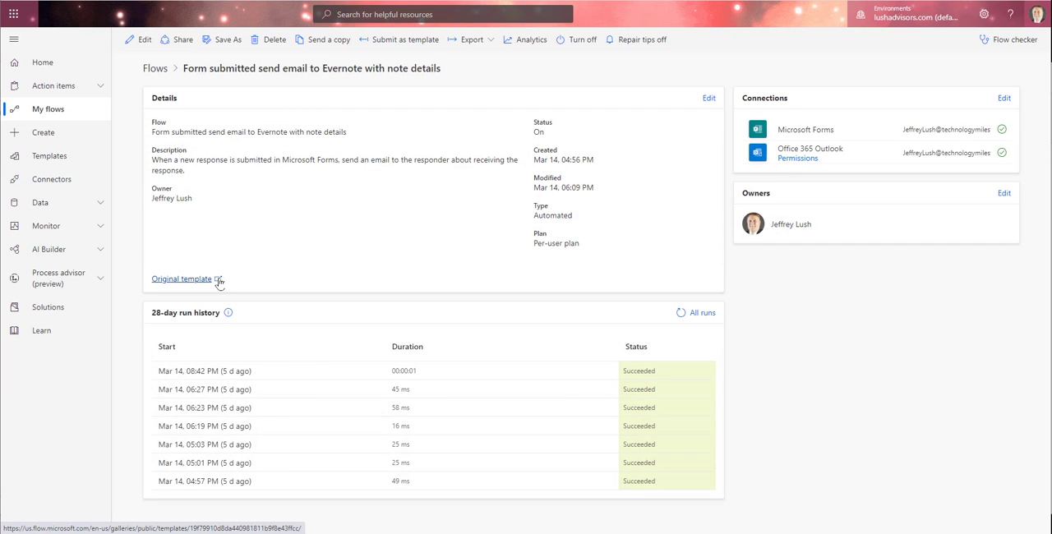
left_click(220, 281)
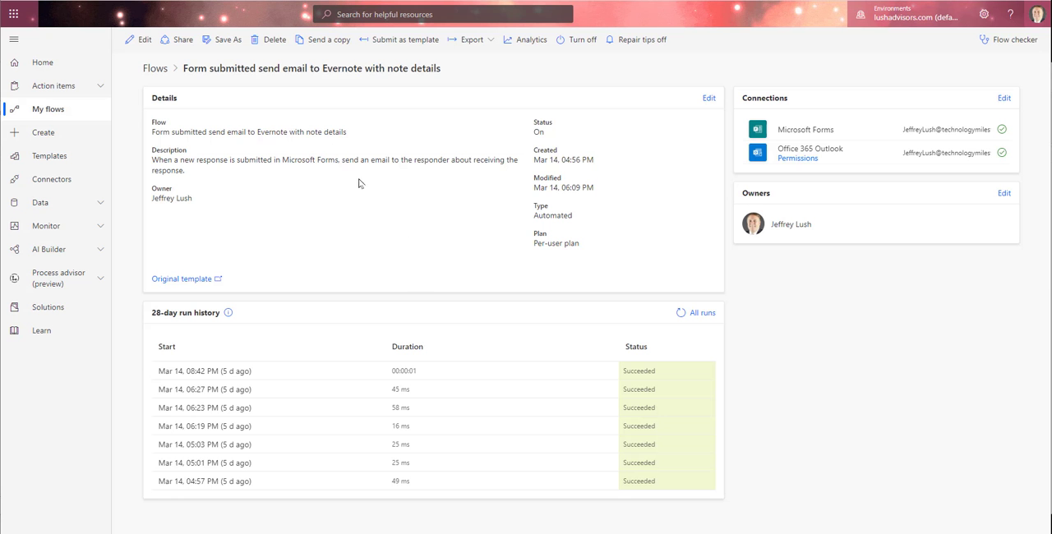
- Open the Evernote email flow for editing and expand its "When a new response is submitted" trigger
left_click(145, 41)
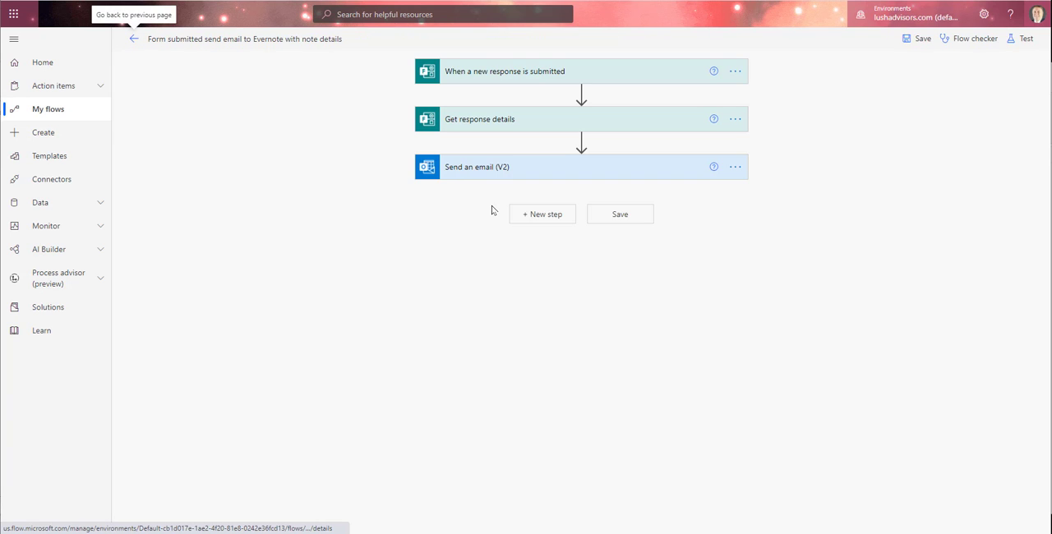
left_click(557, 80)
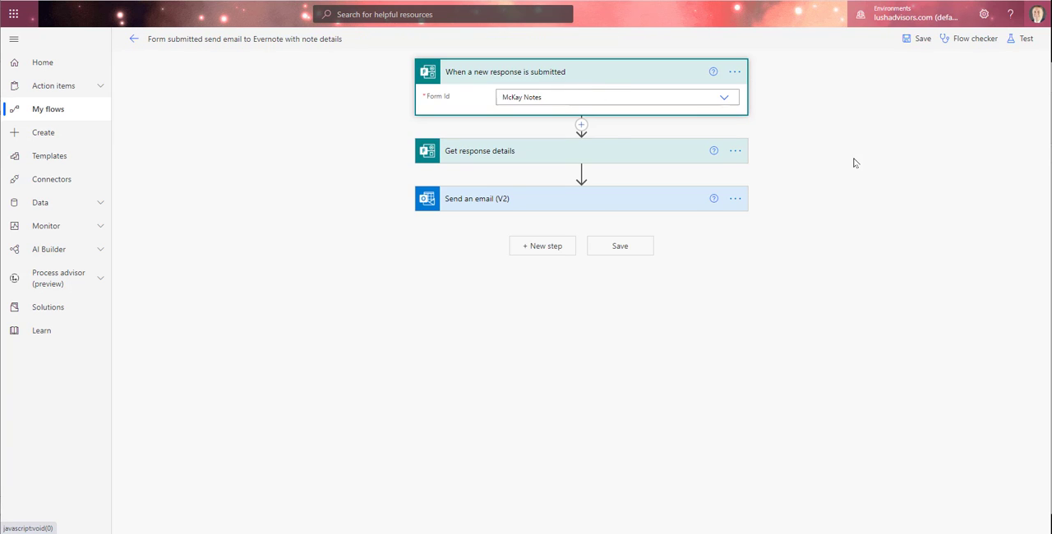
- Choose McKay Notes as the trigger's form and view that form's questions in Microsoft Forms
left_click(723, 98)
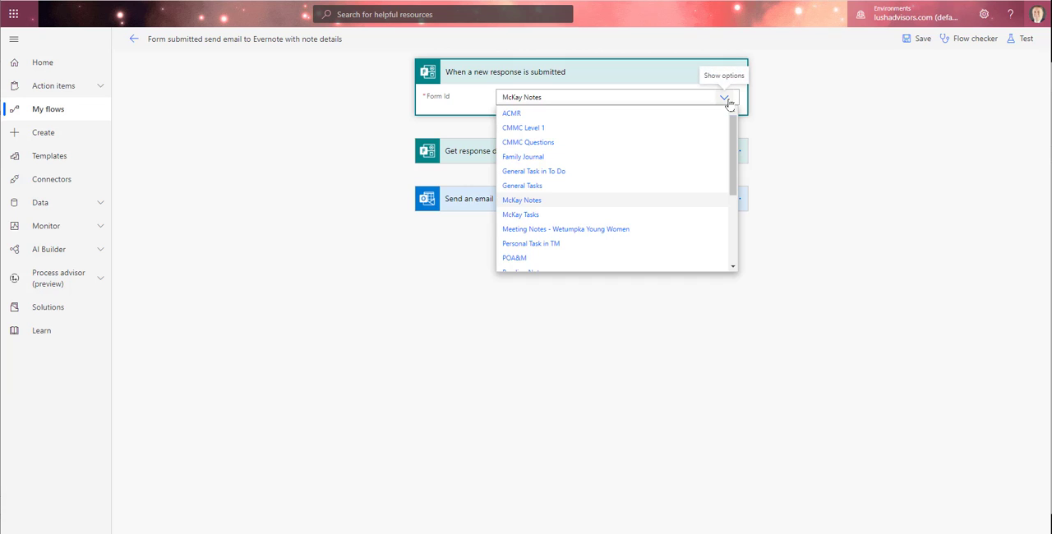
left_click(550, 200)
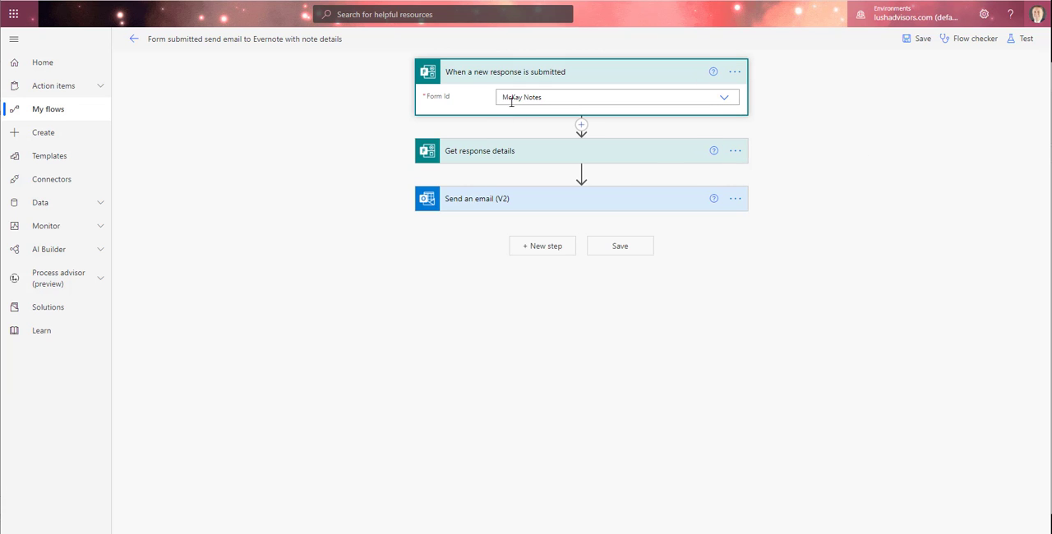
left_click(396, 1)
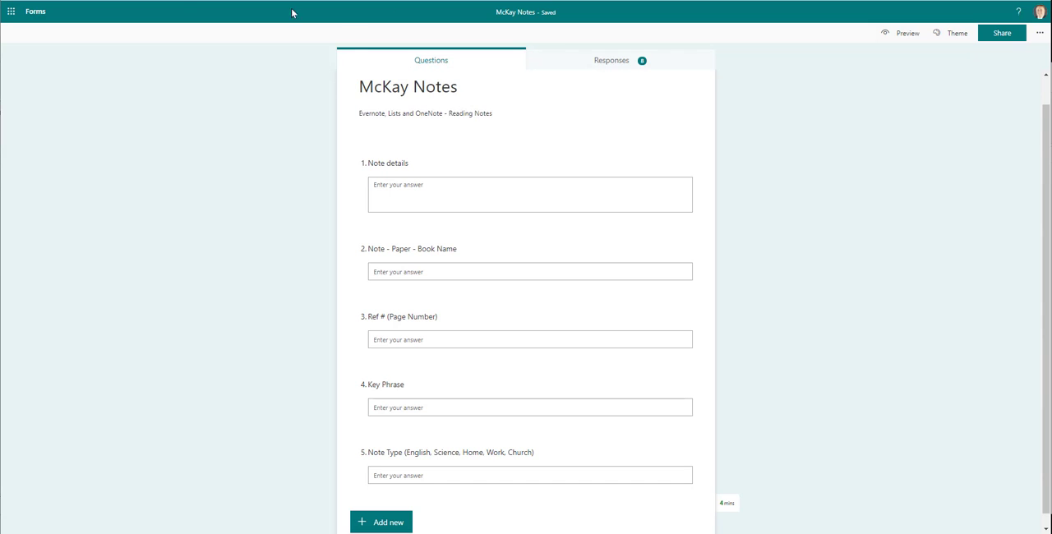
left_click(411, 1)
- In Power Automate, expand the Evernote flow's "Get response details" and "Send an email (V2)" actions
left_click(538, 157)
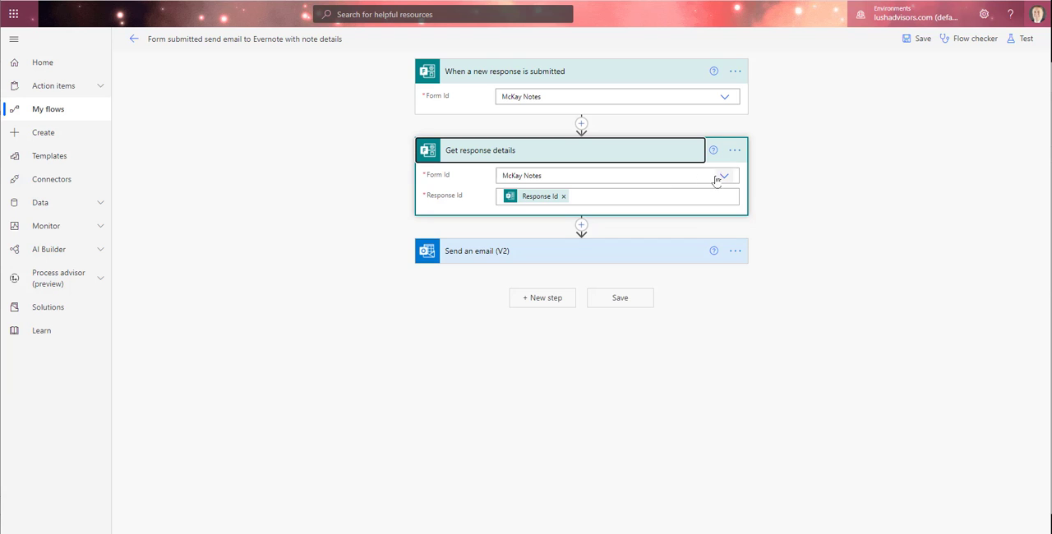
left_click(500, 251)
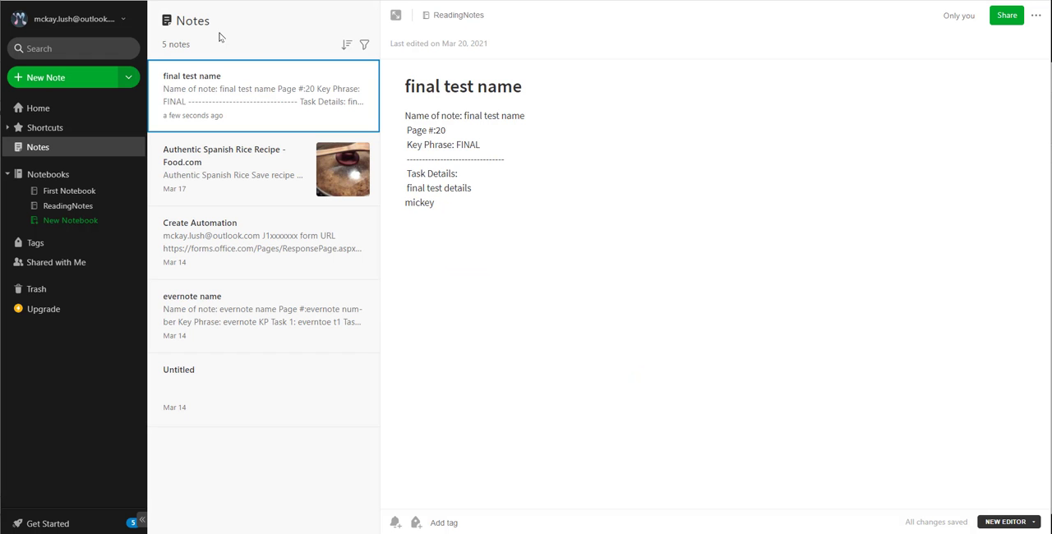
- Switch to Evernote and examine the "Email Notes to" address in the account summary
left_click(1035, 15)
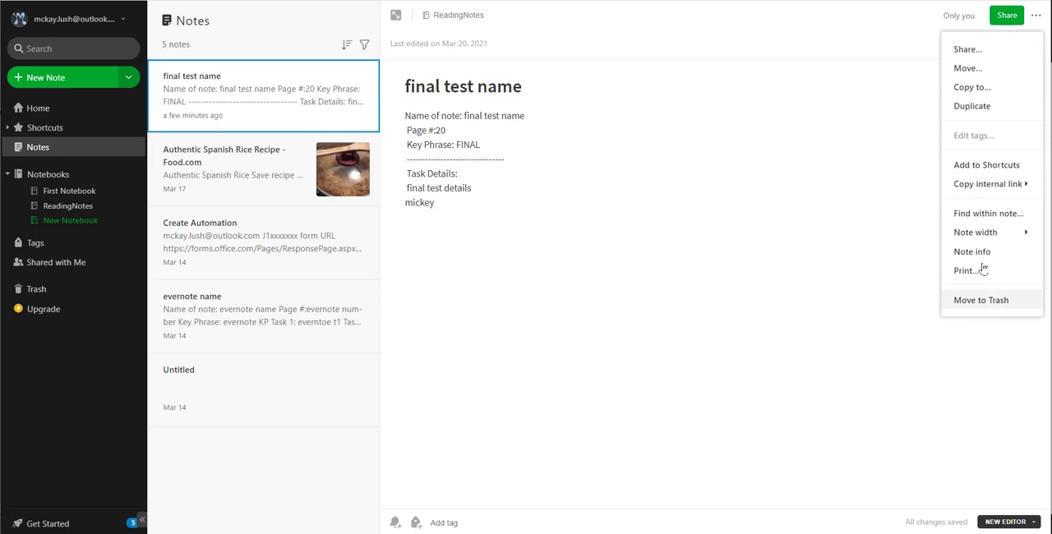
left_click(857, 160)
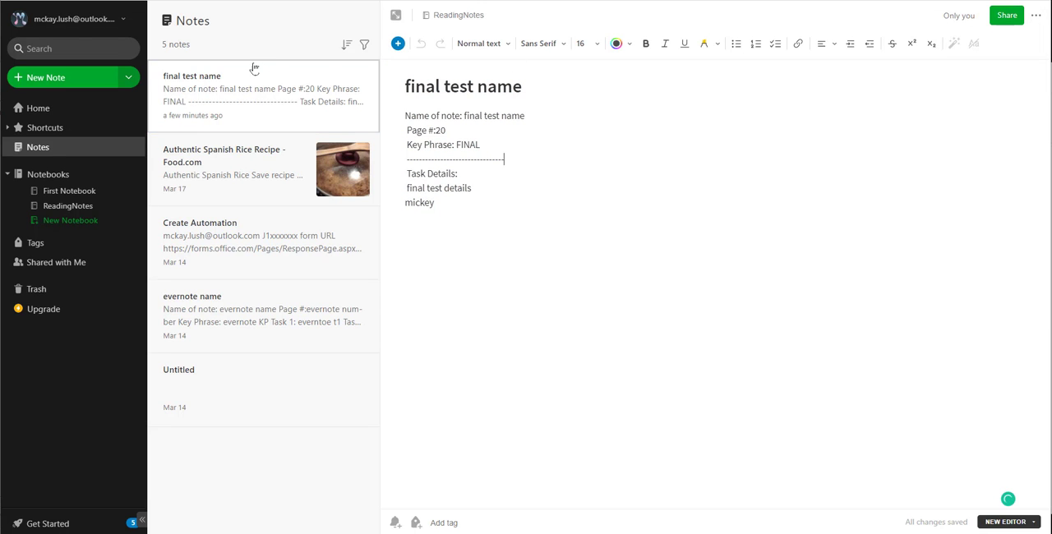
left_click(125, 21)
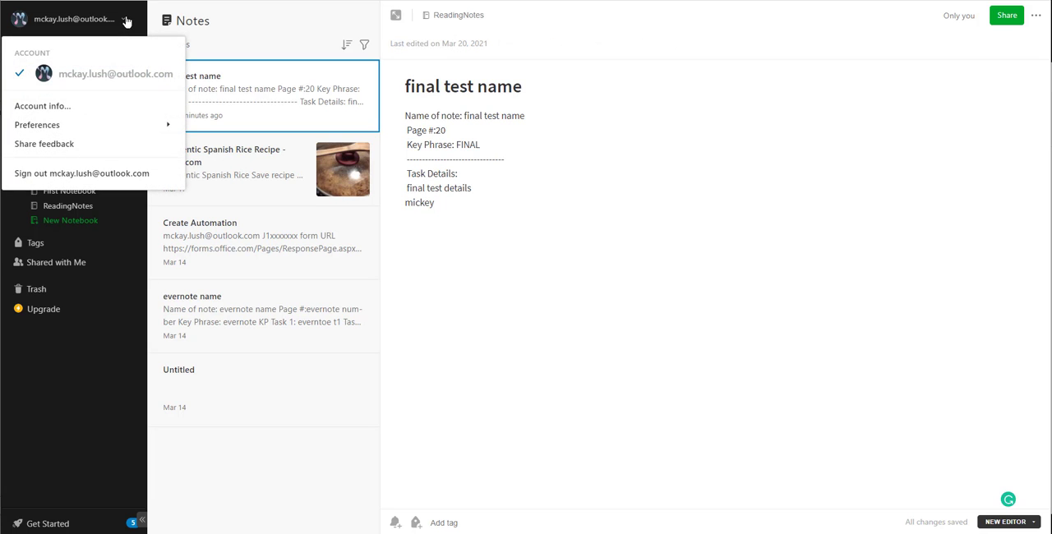
left_click(52, 111)
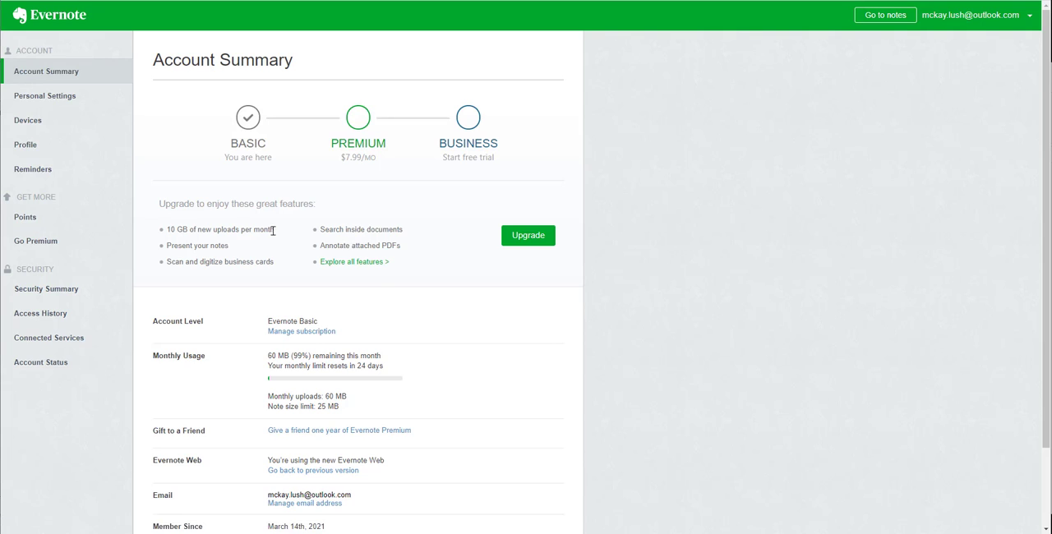
scroll(308, 239, "down", 1)
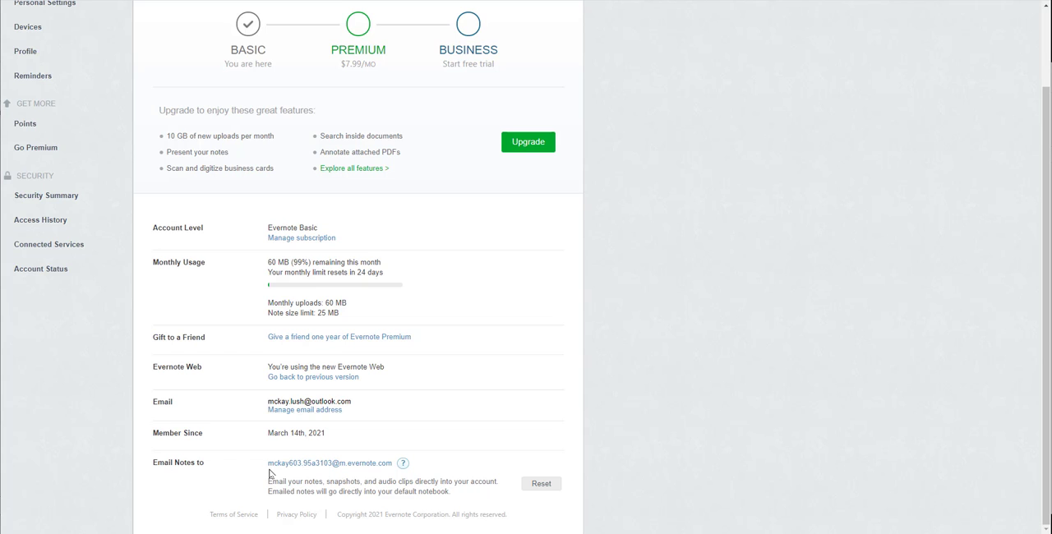
right_click(352, 465)
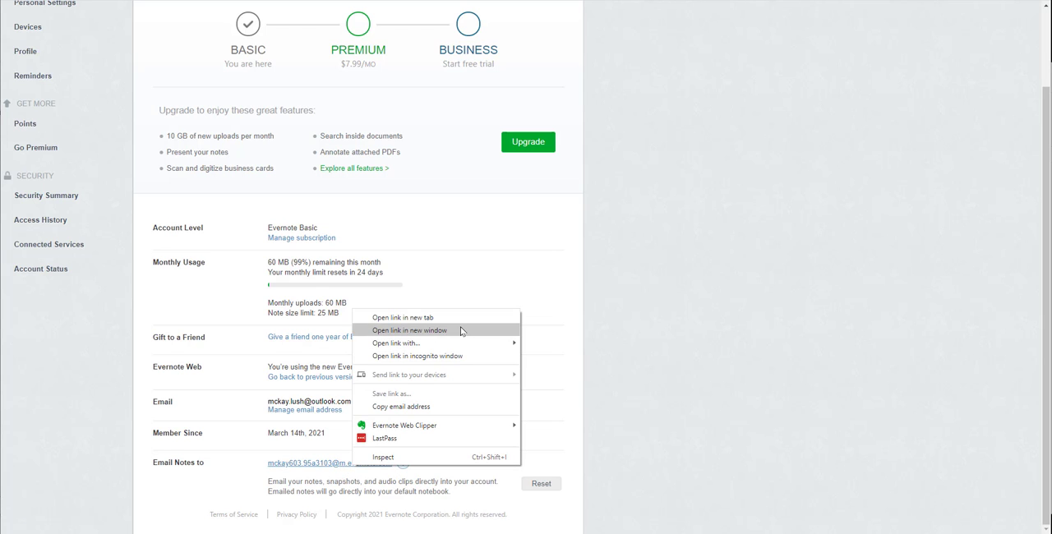
left_click(762, 332)
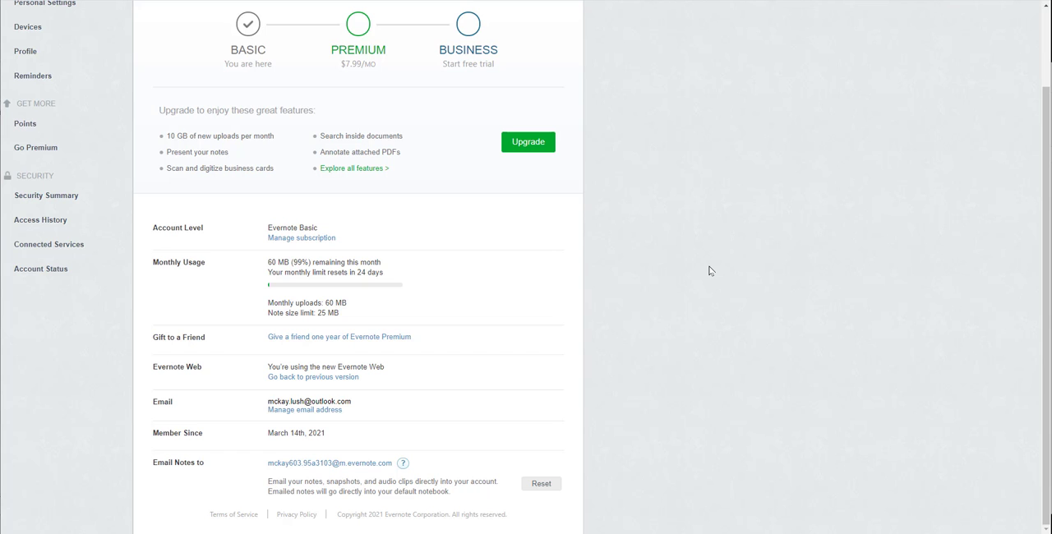
scroll(710, 271, "up", 2)
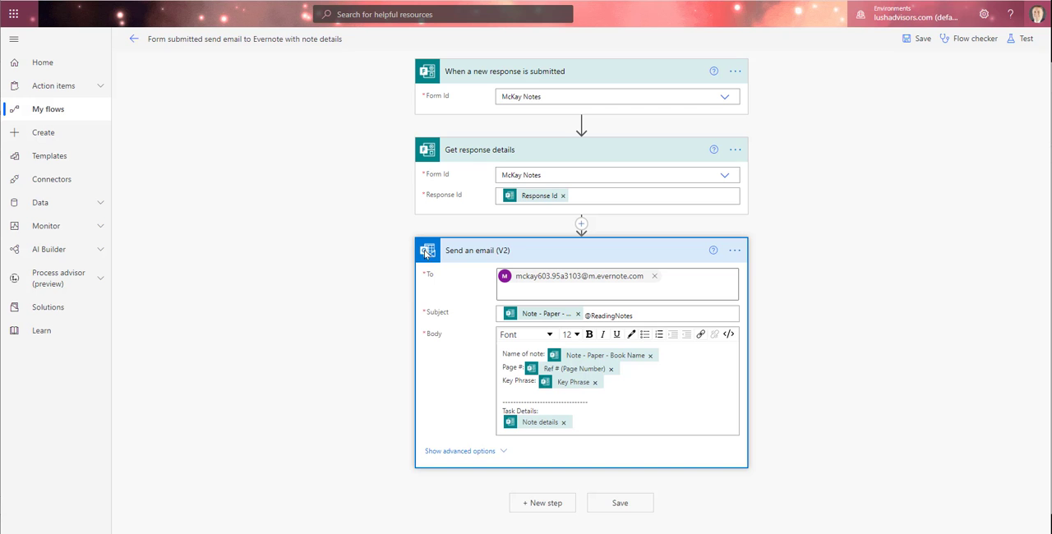
- Return to the email action in Power Automate and browse the dynamic content available for its Subject field
left_click(540, 319)
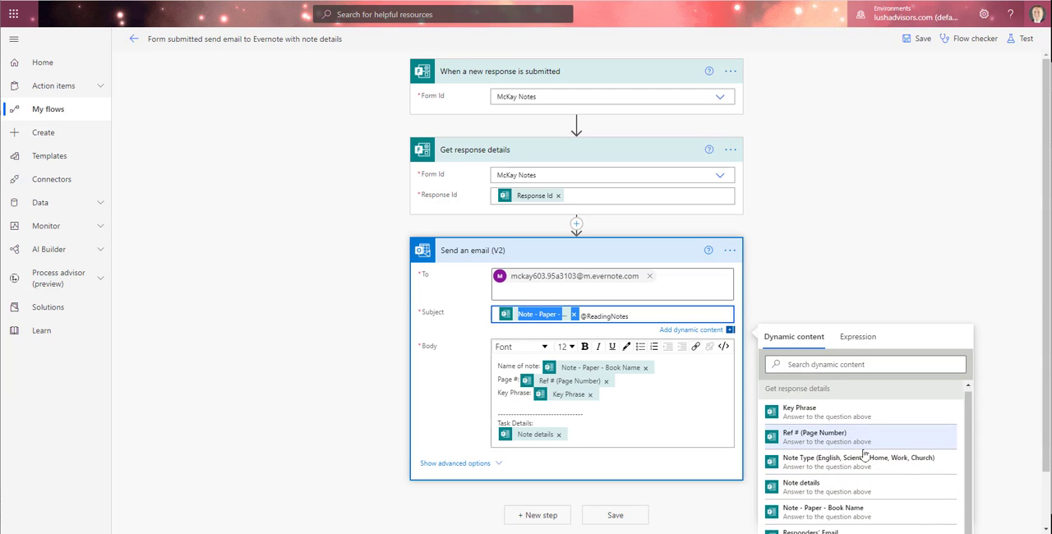
scroll(863, 455, "down", 1)
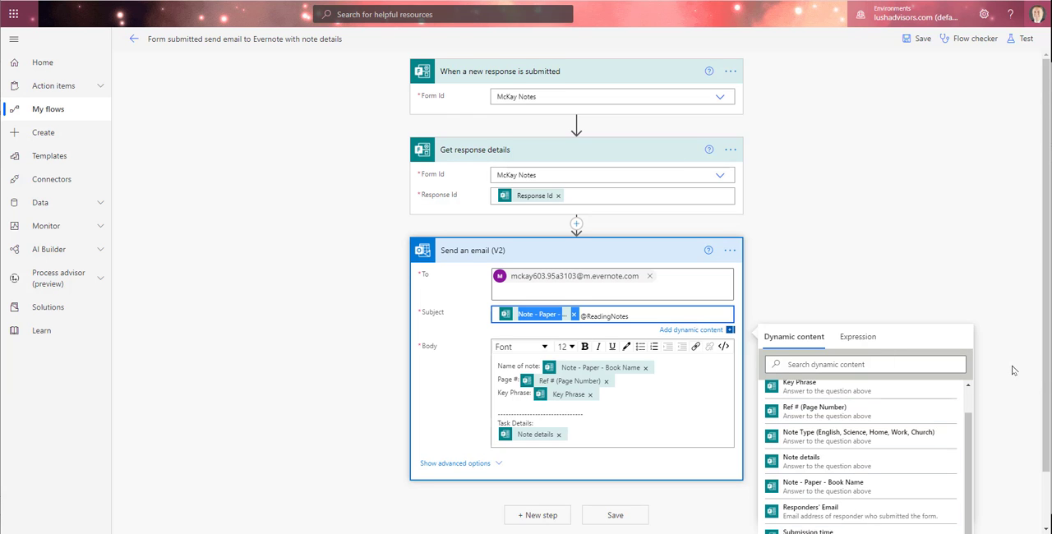
scroll(1013, 371, "down", 1)
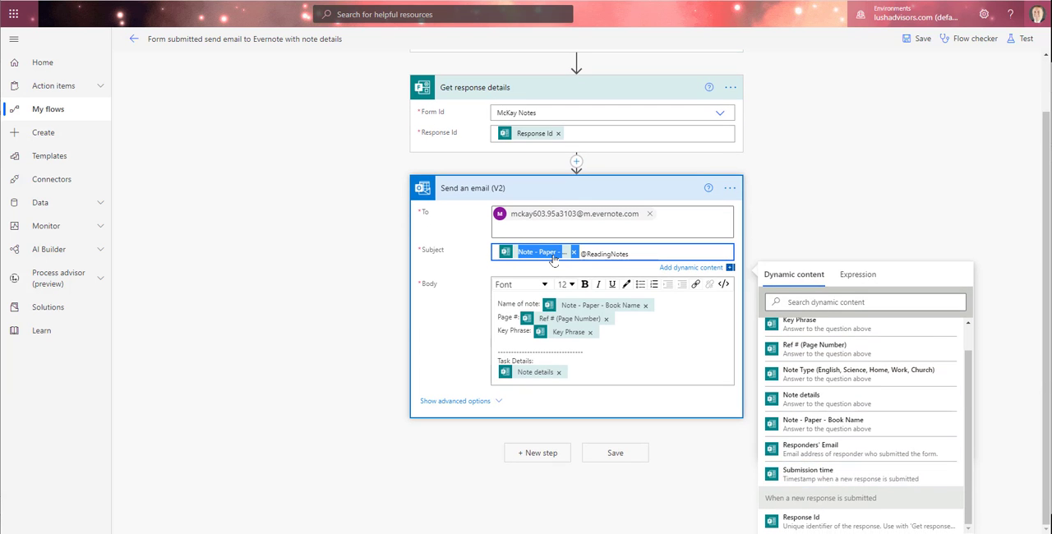
scroll(836, 383, "up", 1)
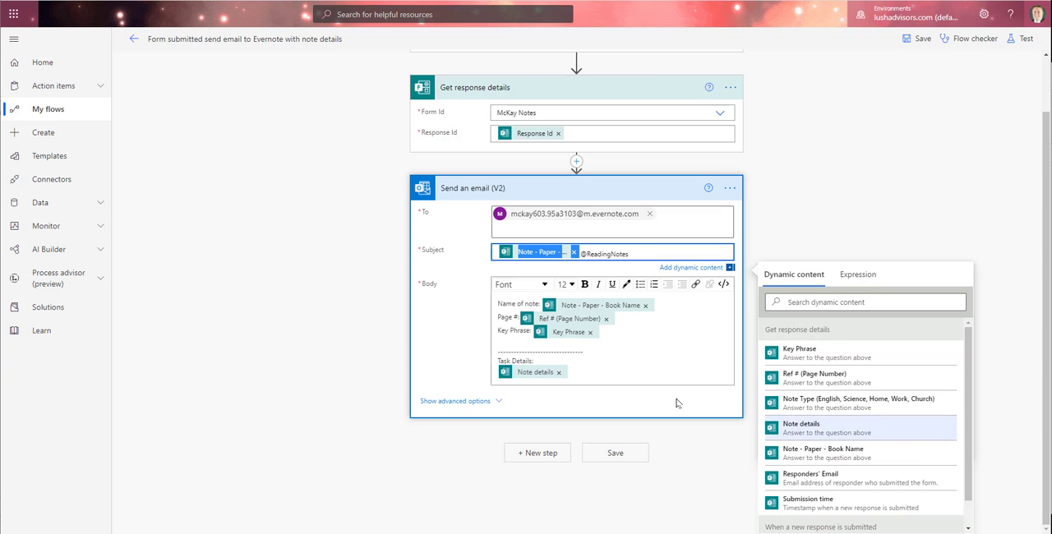
- Insert the Key Phrase dynamic content on the blank line above the email body's divider, and remove it again
left_click(501, 344)
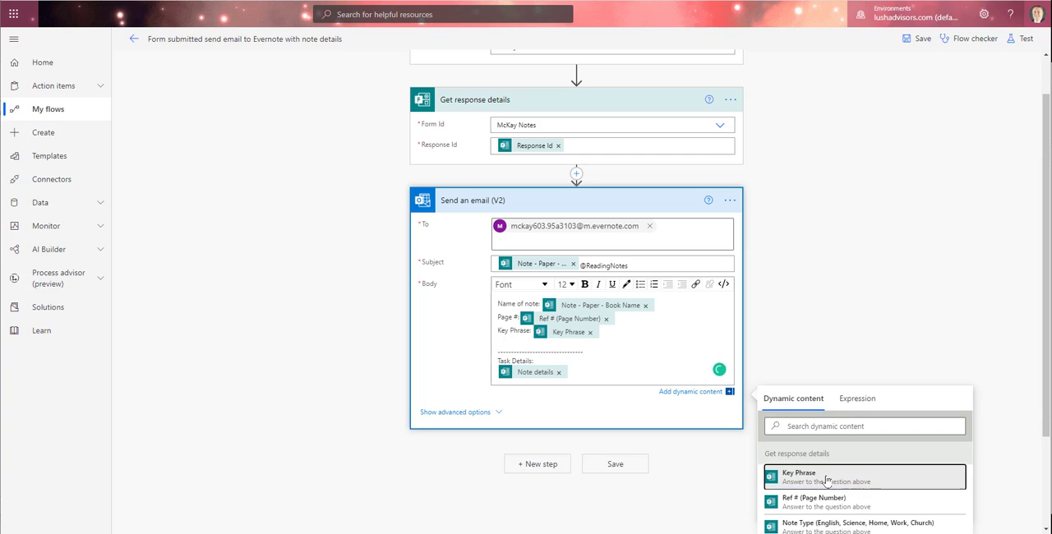
left_click(797, 477)
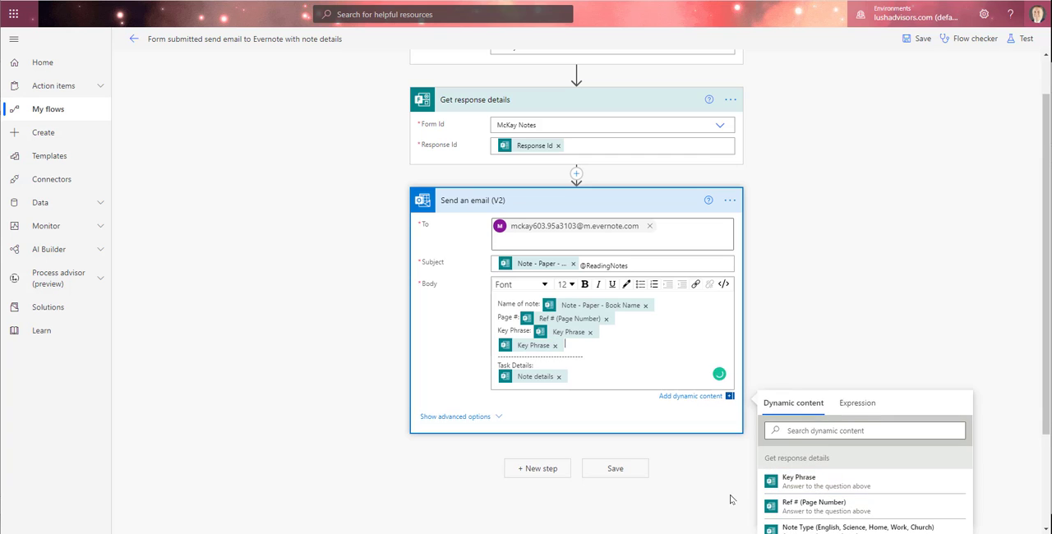
left_click(555, 346)
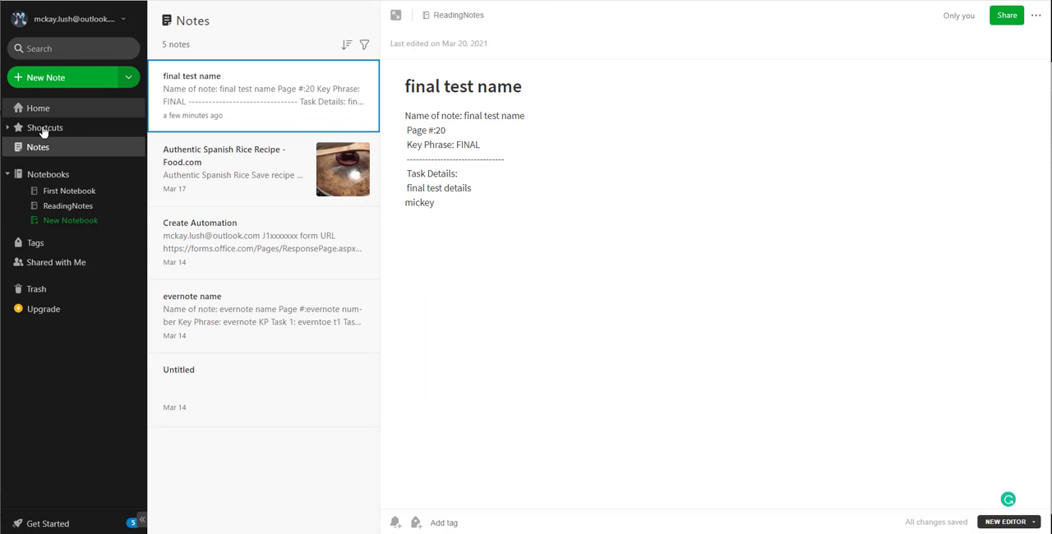
- Switch to Evernote, view the ReadingNotes notebook, and return to the list of all notes
left_click(70, 207)
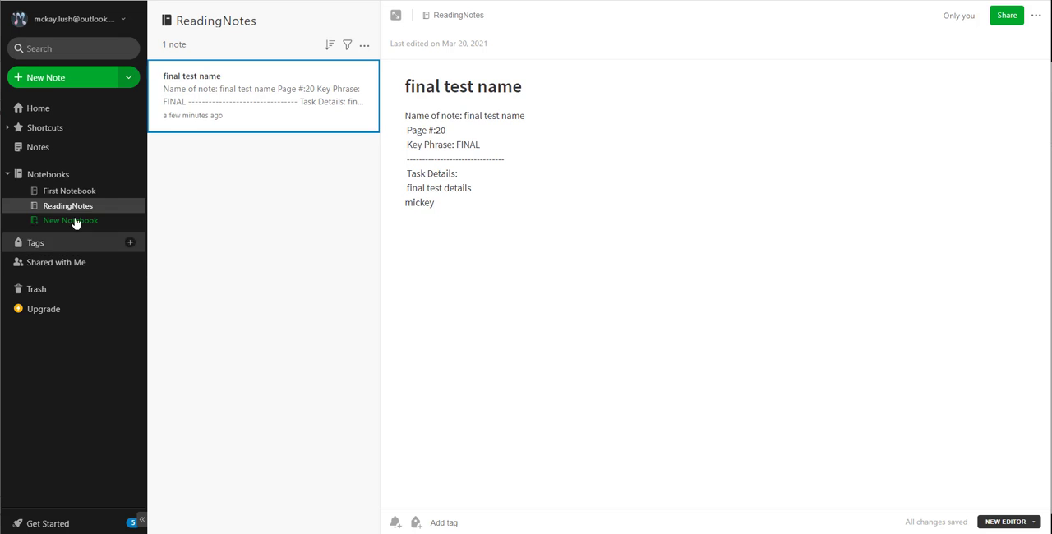
left_click(43, 150)
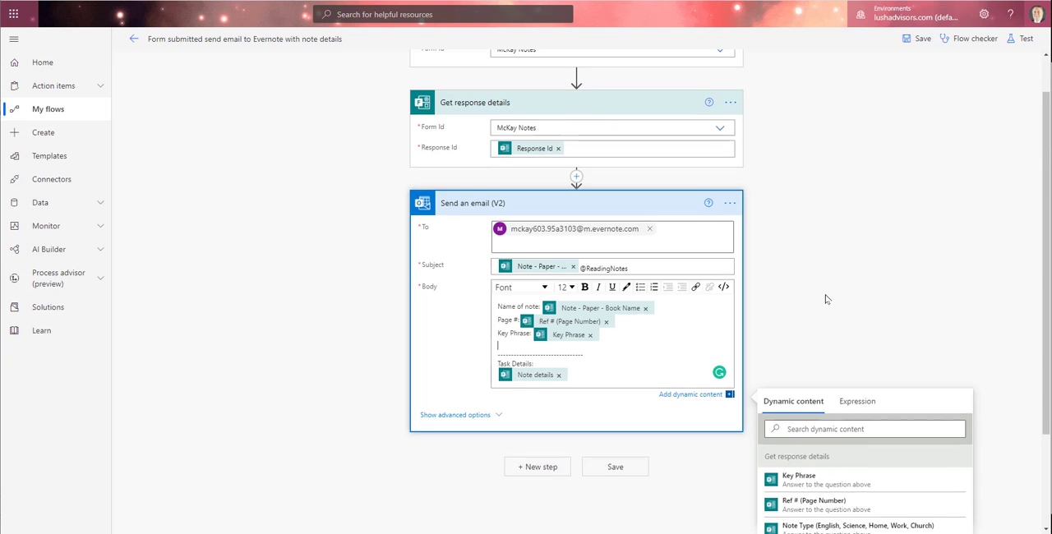
scroll(826, 300, "up", 1)
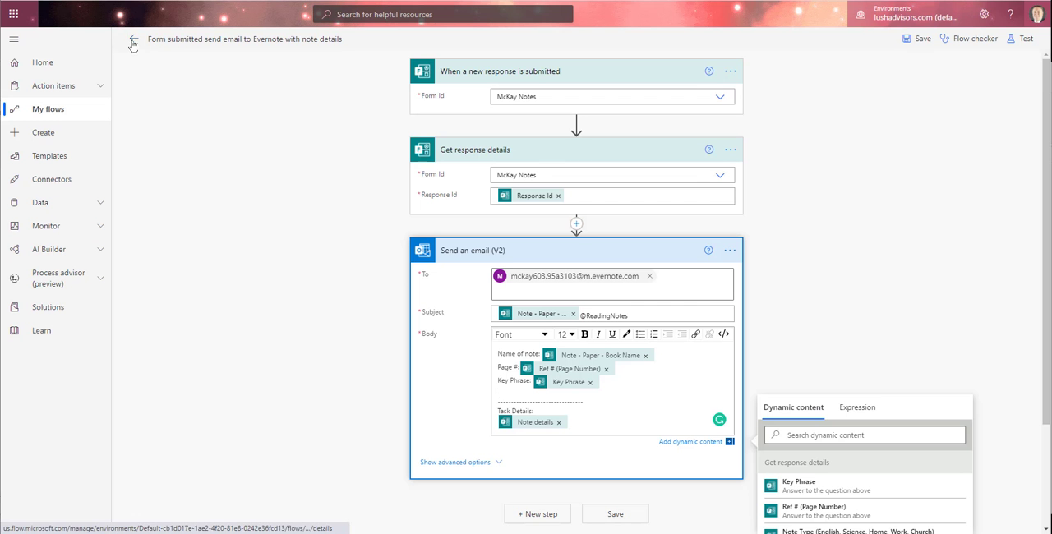
- Leave the Evernote flow and open "McKay Form submitted send email to Asana with note details and Task info" for editing
left_click(131, 41)
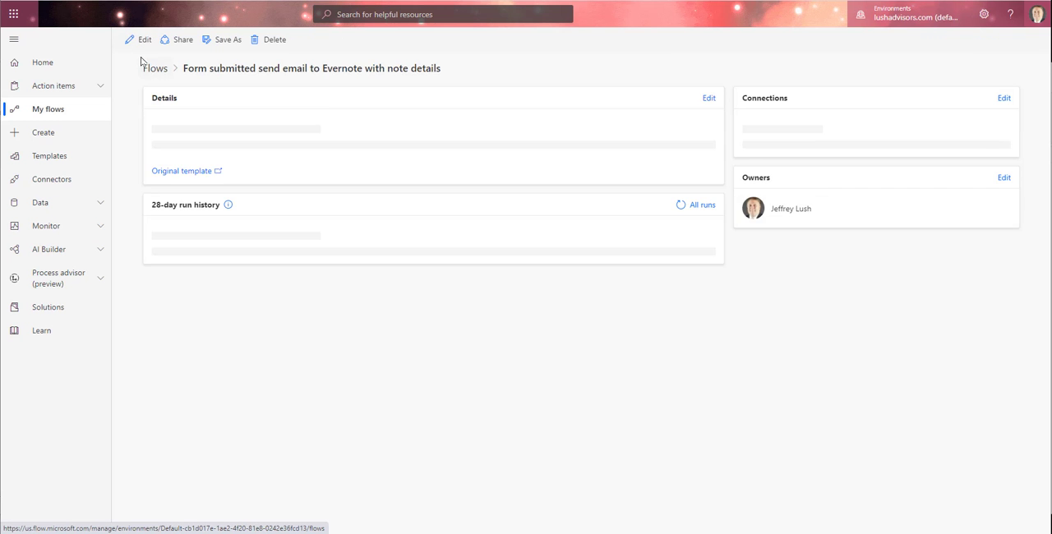
left_click(147, 67)
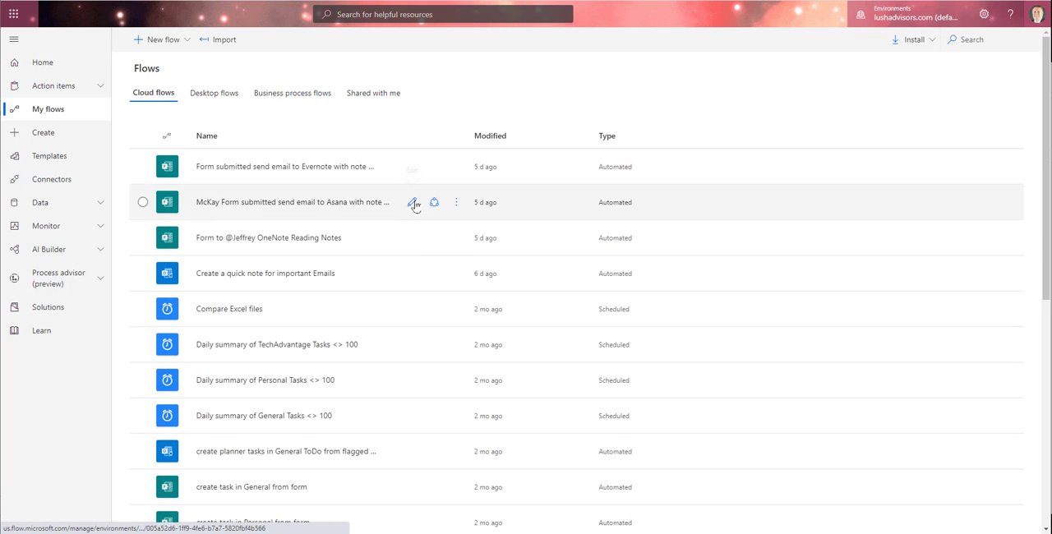
left_click(413, 203)
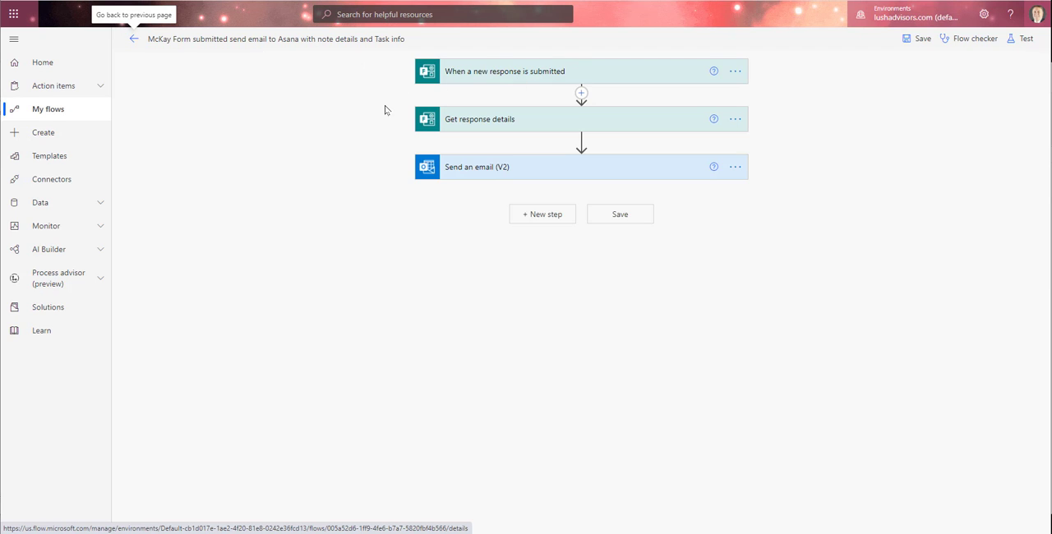
- Go back to the Asana flow's details page and view its original template
left_click(134, 39)
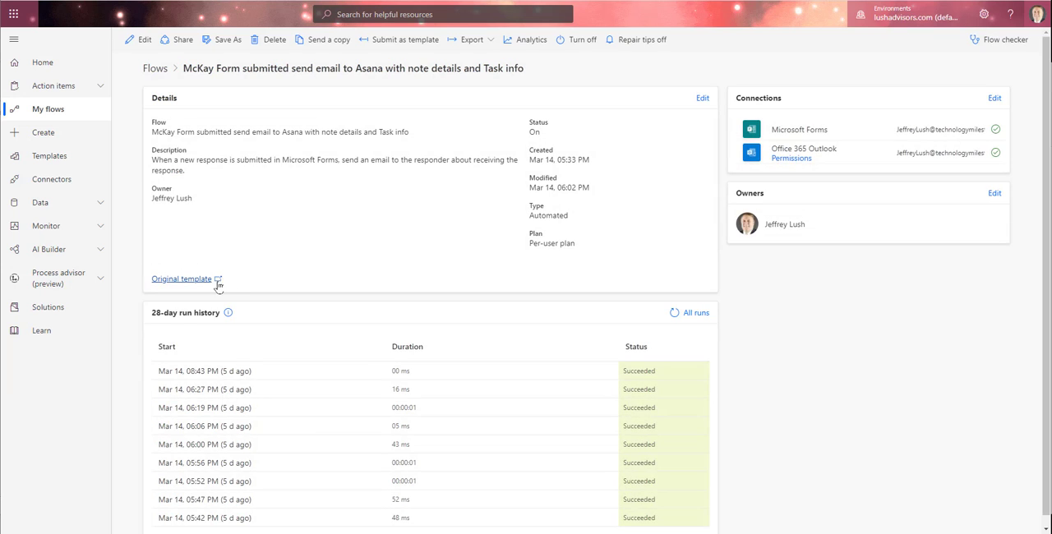
left_click(217, 279)
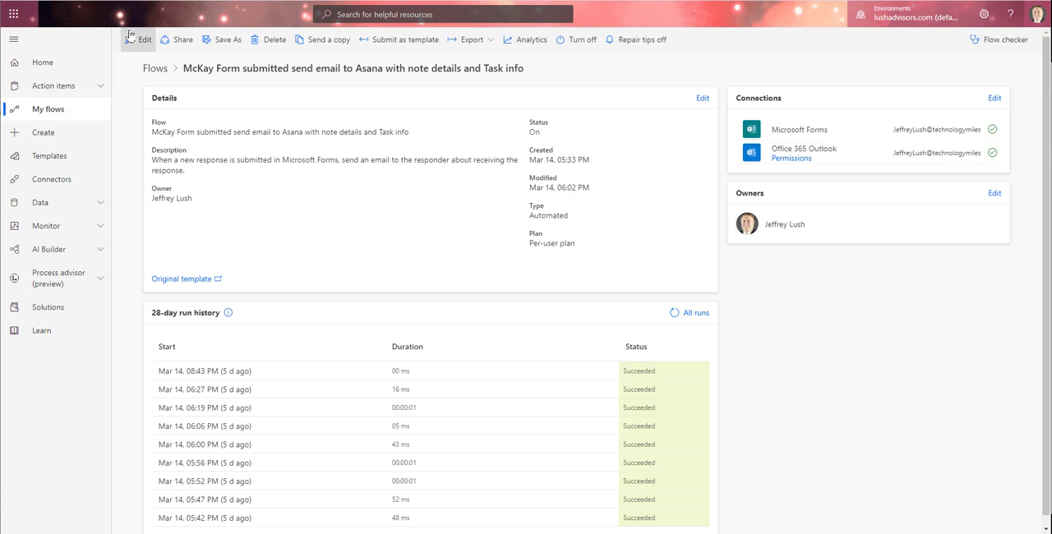
- Reopen the Asana flow for editing and expand its trigger, "Get response details" and "Send an email (V2)" cards
left_click(139, 39)
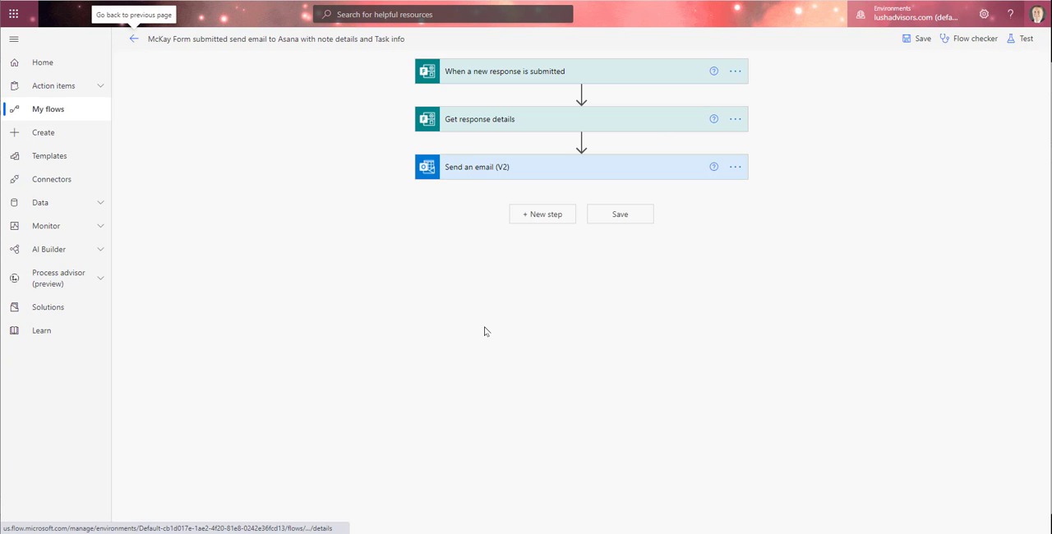
left_click(590, 75)
left_click(545, 156)
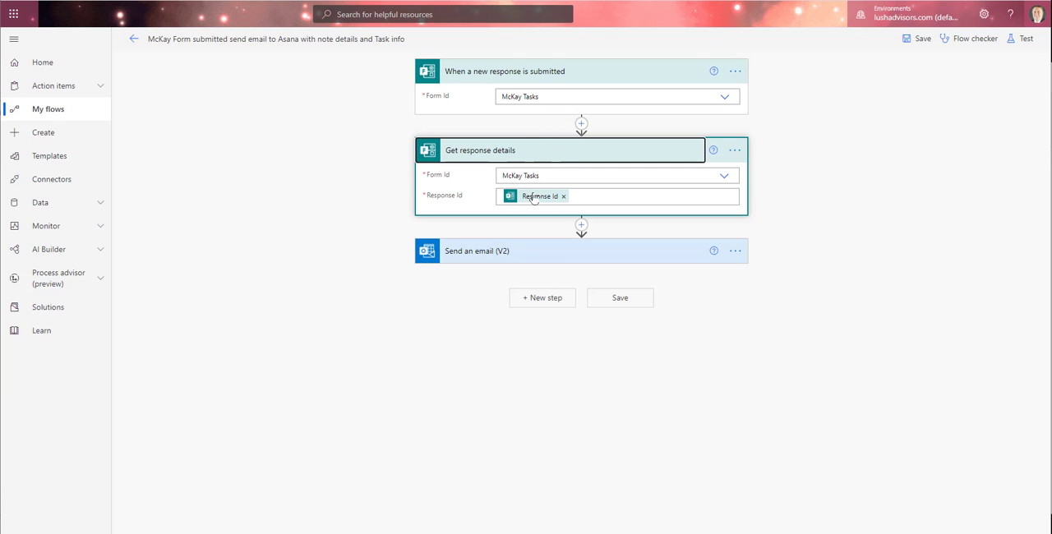
left_click(494, 258)
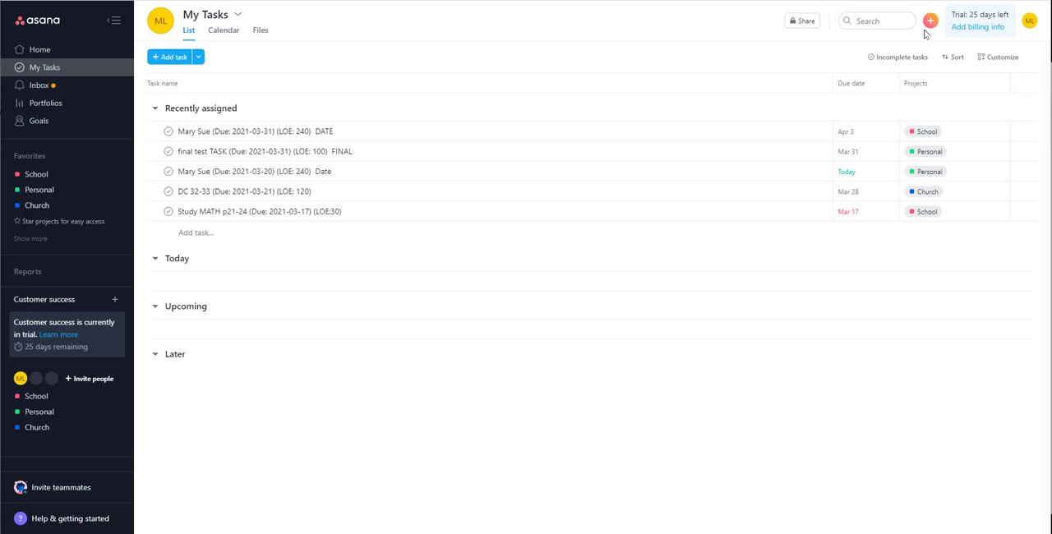
- Switch to Asana, view the Email Forwarding profile settings, and highlight the first sender's email address
left_click(1030, 21)
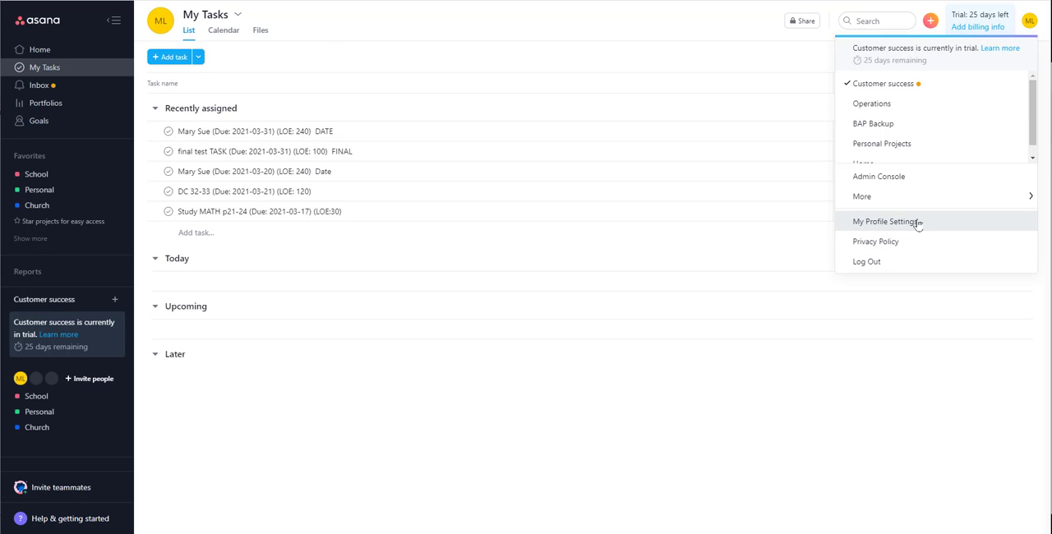
left_click(918, 224)
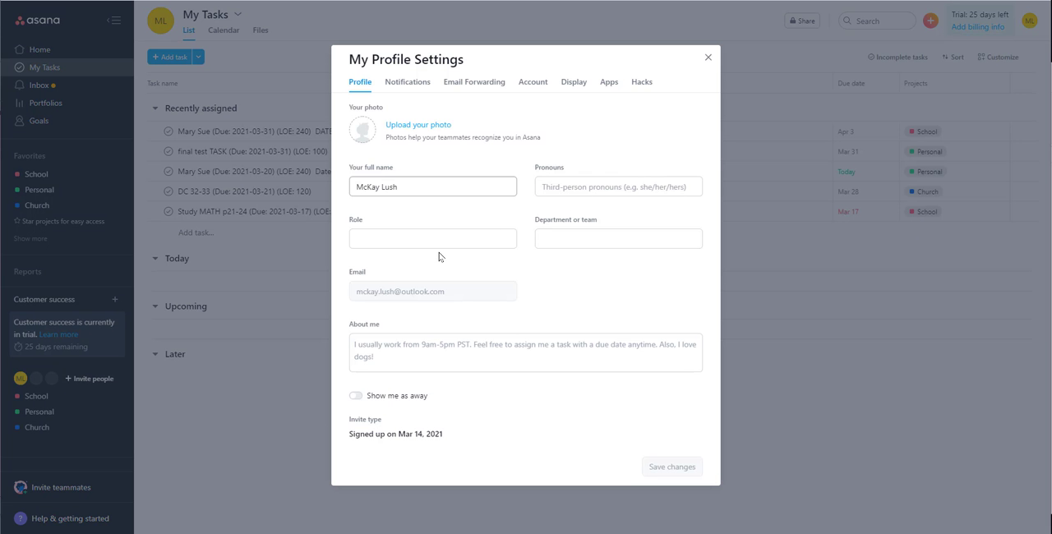
left_click(477, 85)
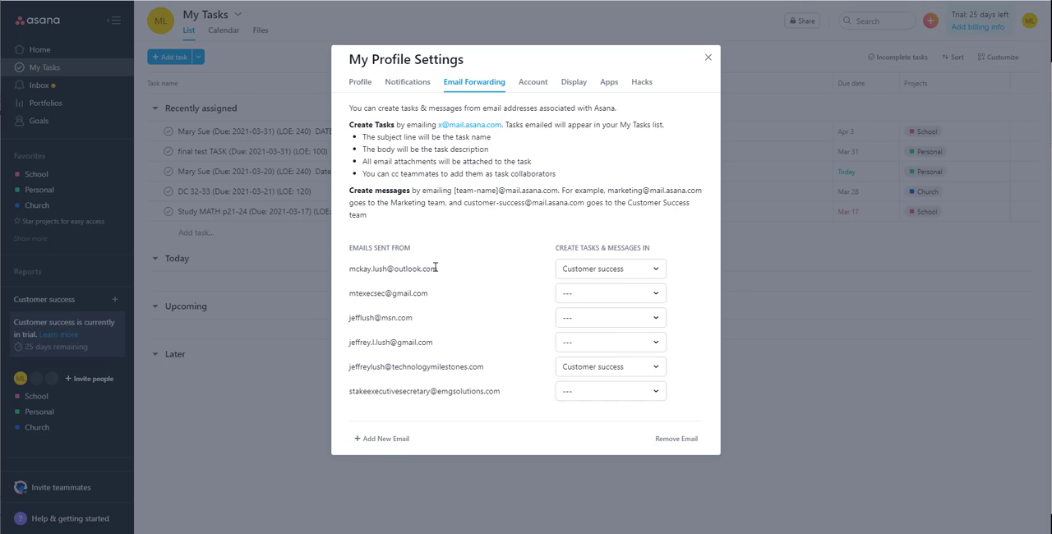
left_click_drag(435, 268, 359, 267)
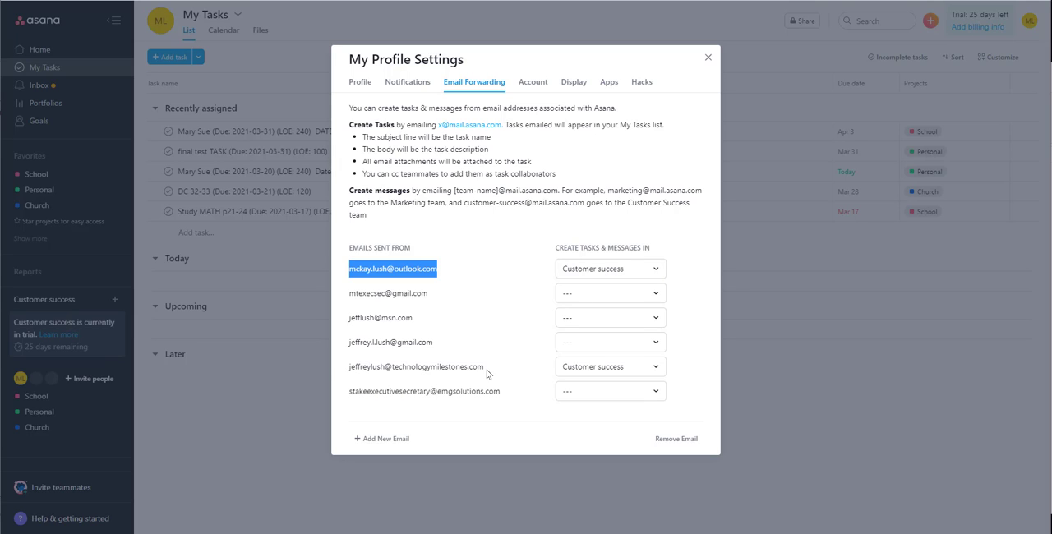
- Highlight the second sender address assigned to Customer success in the Email Forwarding list
left_click_drag(486, 370, 347, 368)
left_click(388, 370)
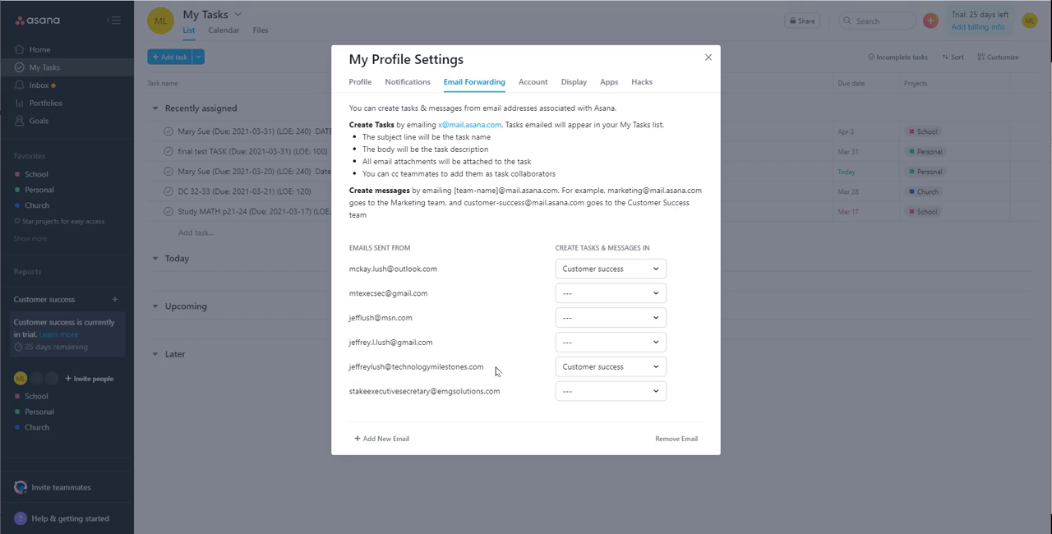
left_click_drag(494, 372, 352, 371)
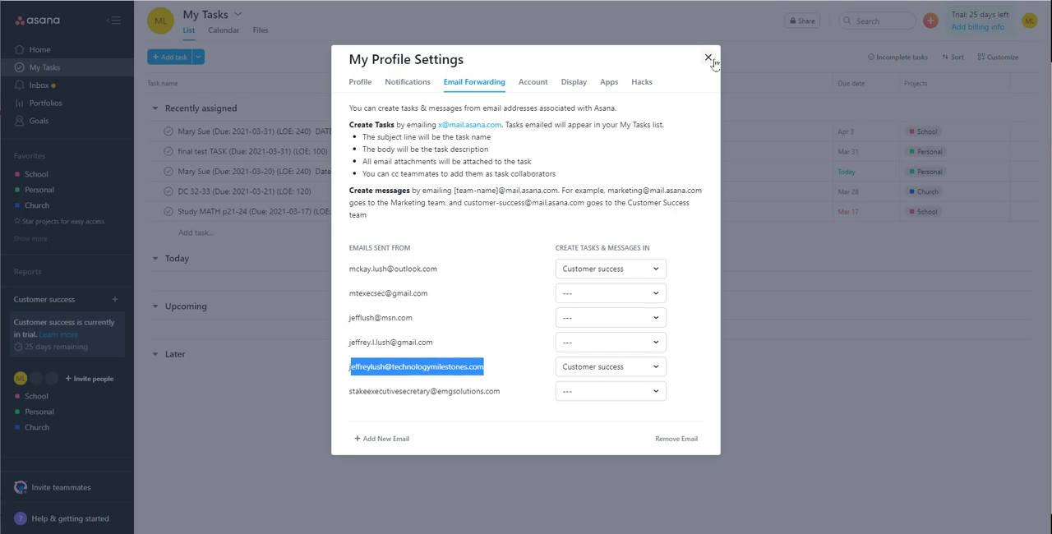
- Close the profile settings and show where My Profile Settings is found for the account
left_click(708, 57)
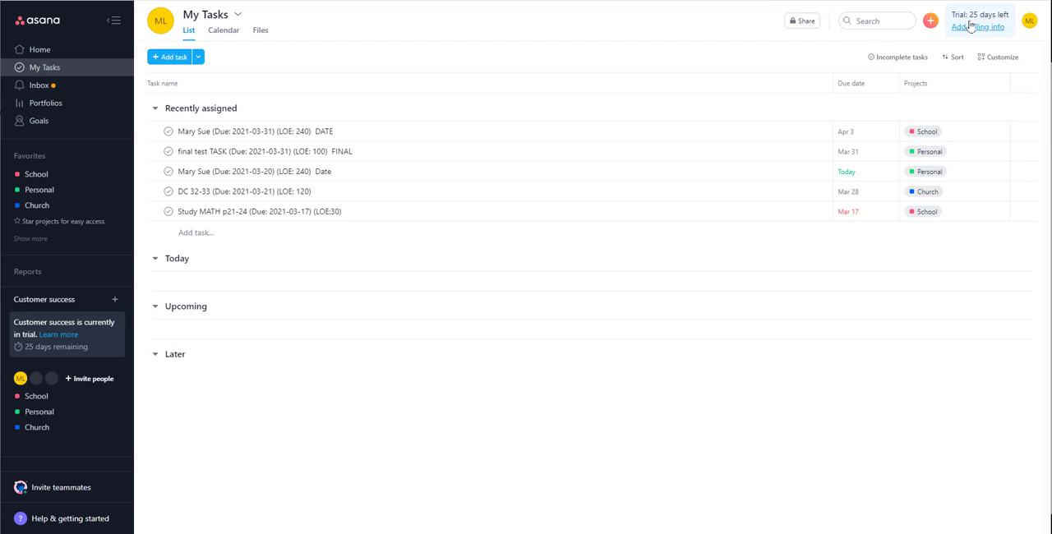
left_click(1030, 21)
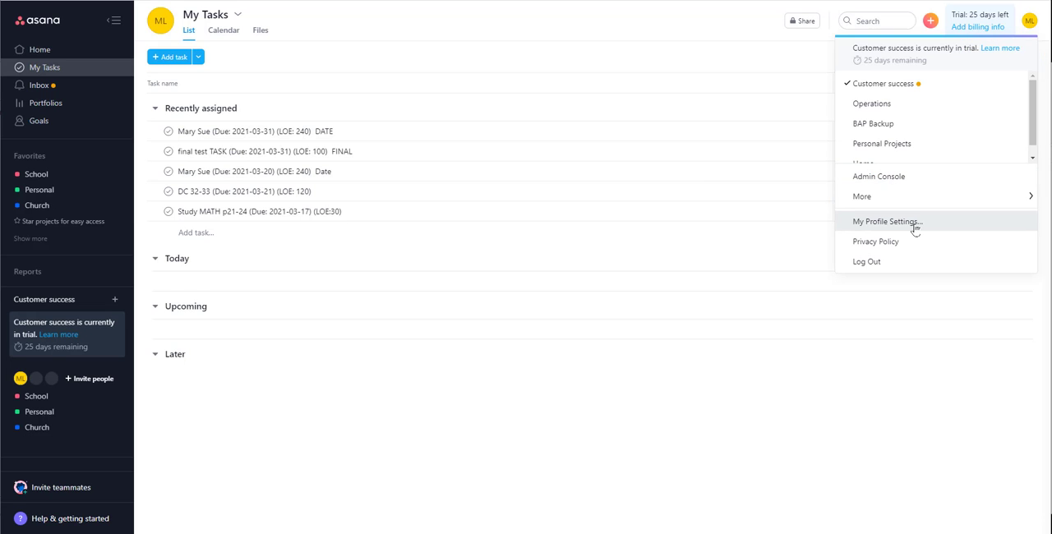
left_click(847, 325)
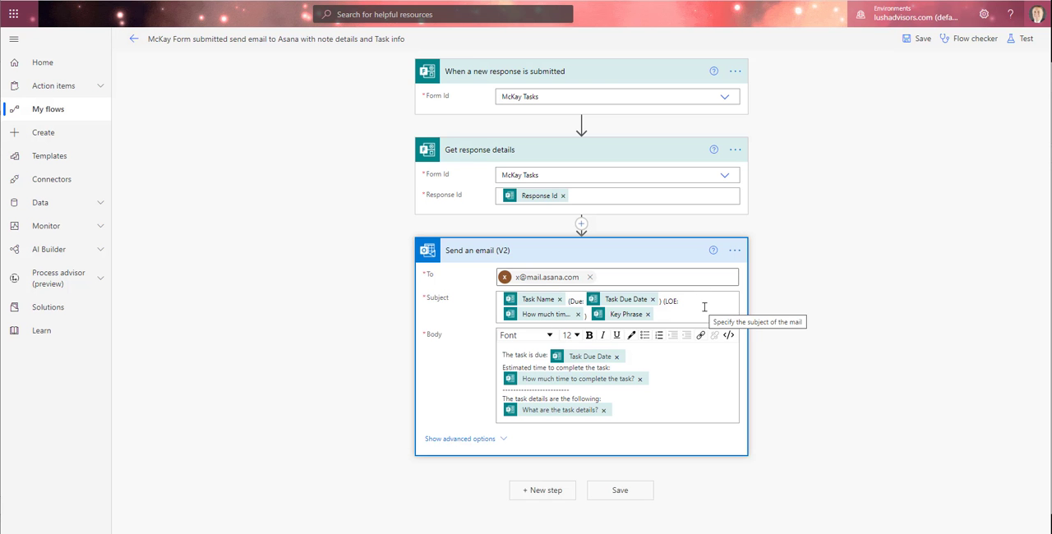
- In Power Automate, examine the email subject's Task Name field and the dynamic content available from the form response
left_click(538, 301)
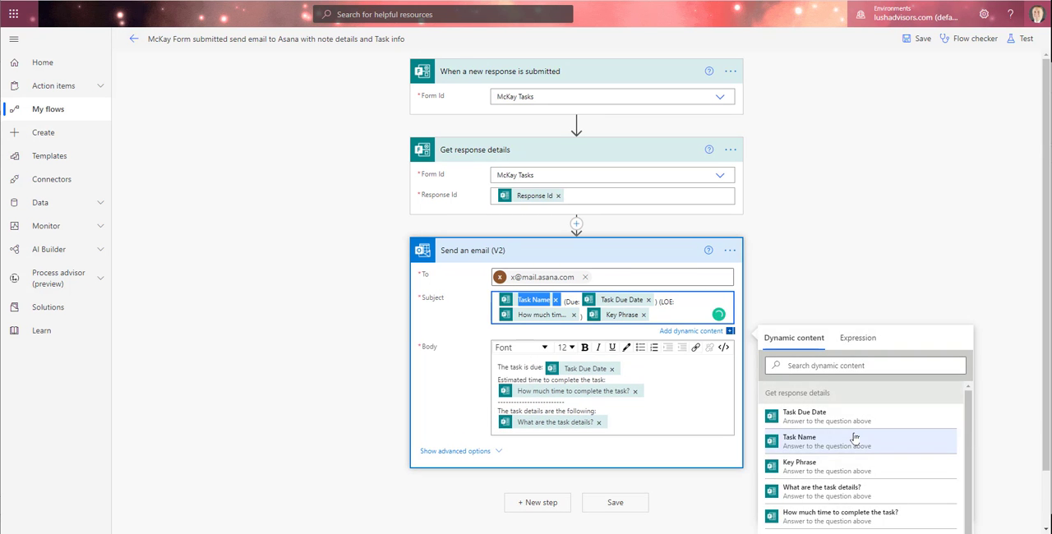
scroll(856, 439, "down", 1)
scroll(856, 441, "up", 1)
left_click(907, 260)
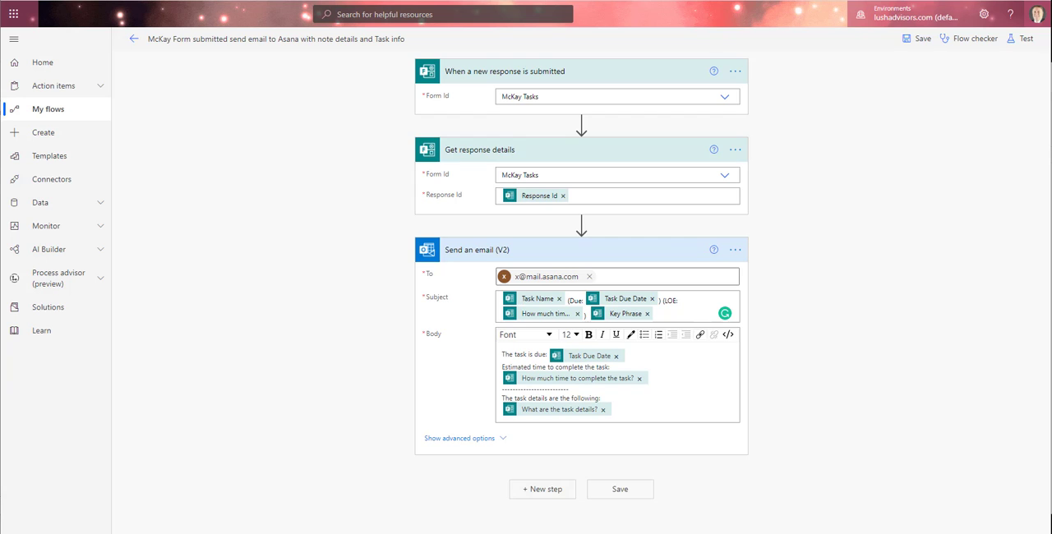
- Switch to Asana, show My Tasks as a calendar, and move the "Study MATH p21-24" task to March 20
left_click(851, 1)
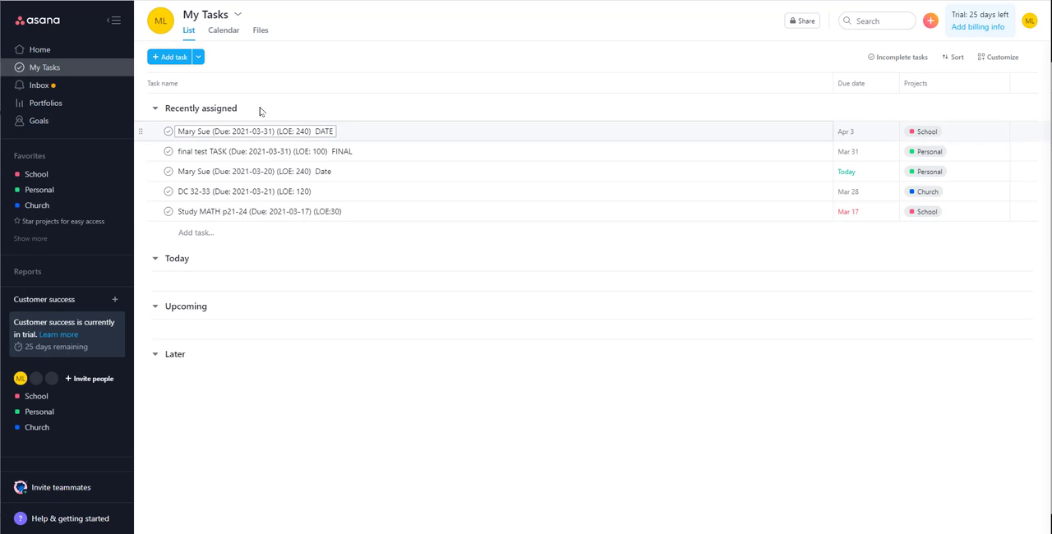
left_click(220, 31)
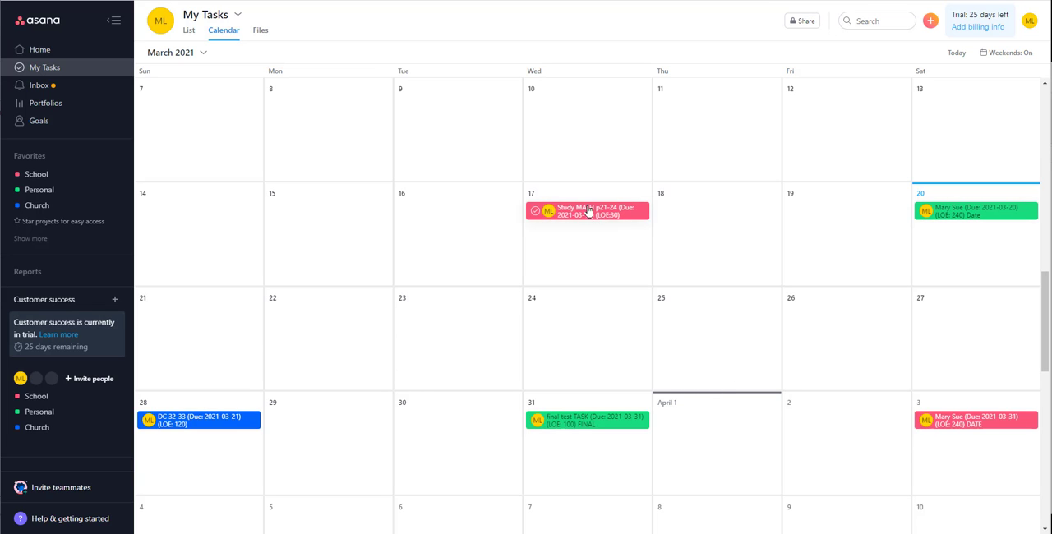
left_click_drag(578, 213, 950, 256)
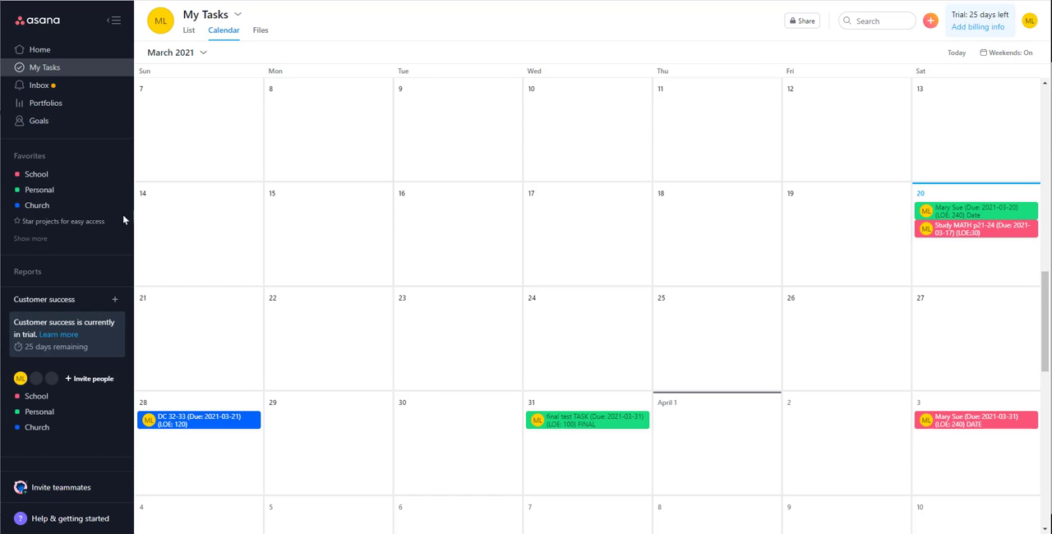
- View the Personal and Church projects as calendars and turn on weekends in the Church calendar
left_click(37, 193)
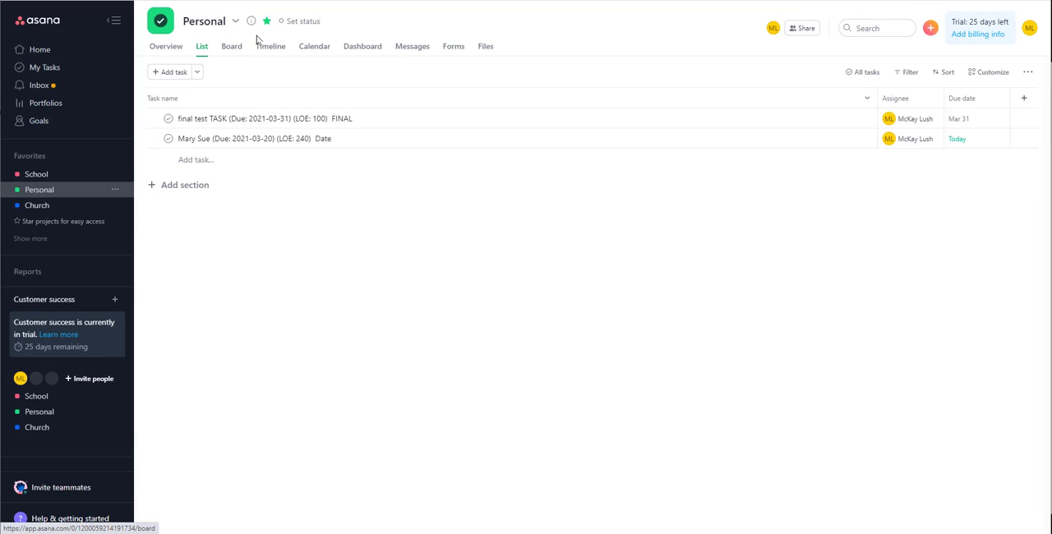
left_click(315, 47)
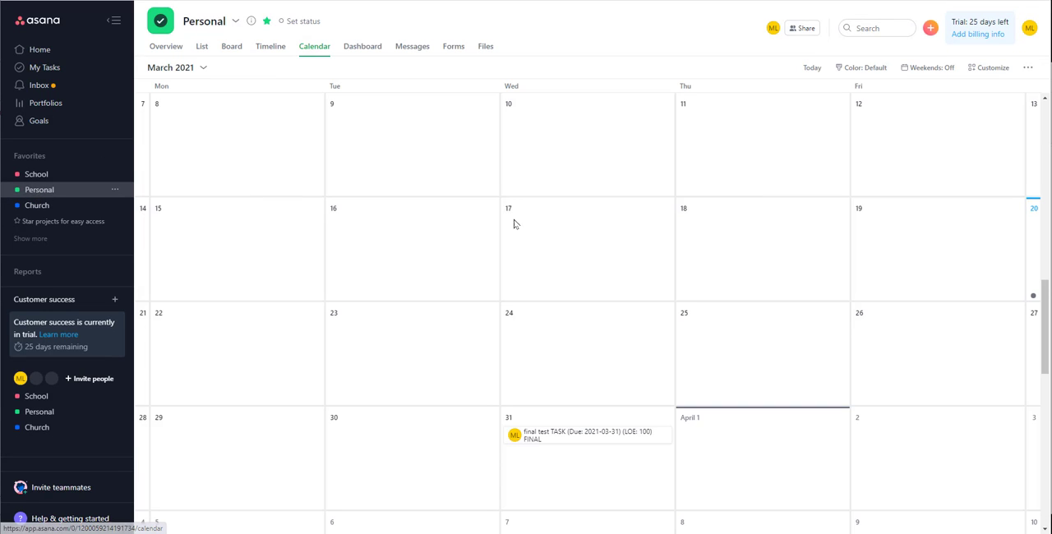
left_click(37, 205)
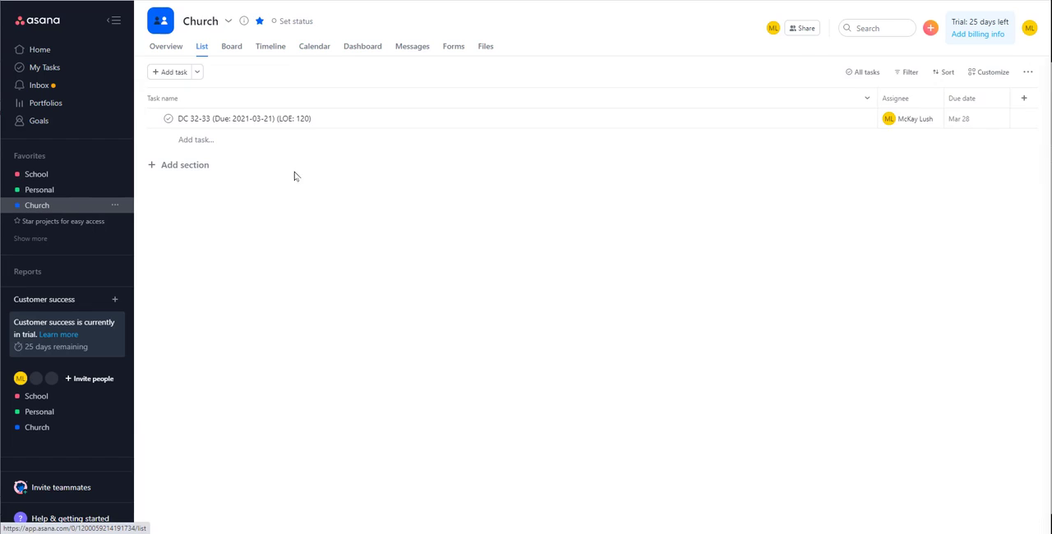
left_click(314, 47)
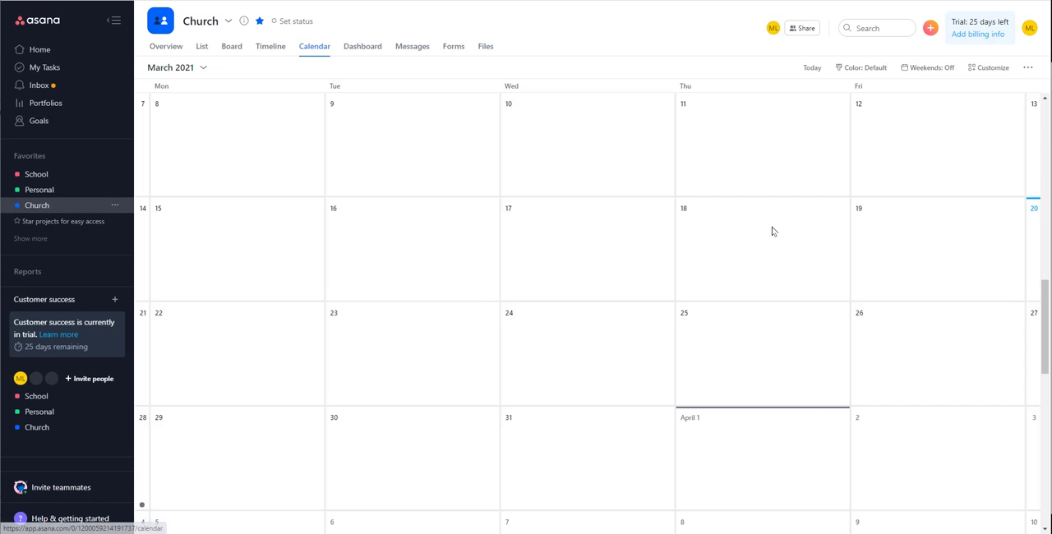
left_click(929, 69)
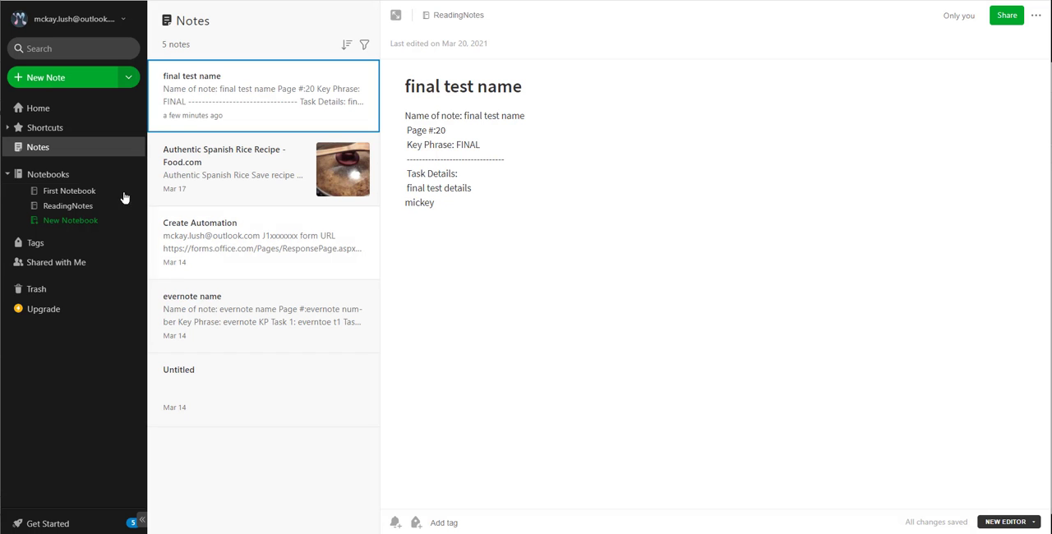
- Switch to Evernote and open the ReadingNotes notebook
left_click(67, 206)
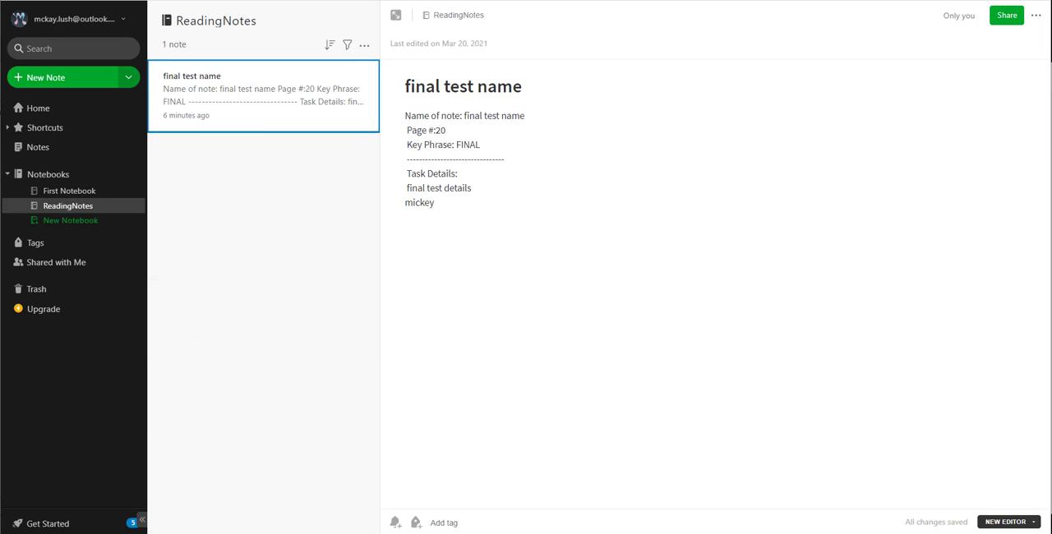